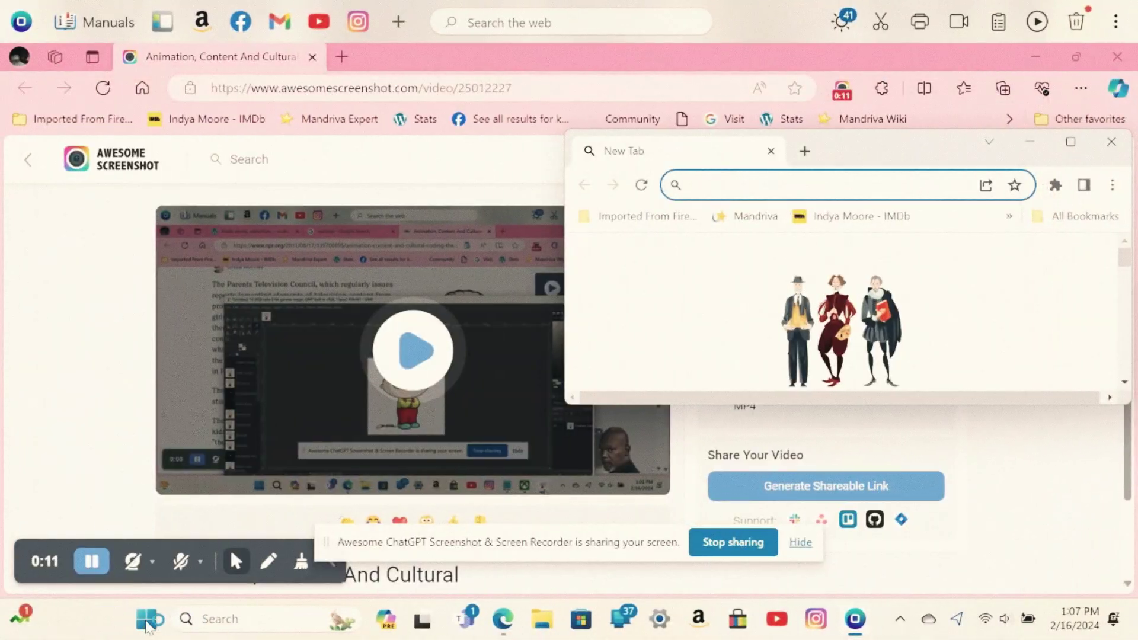
Find GIMP 2.10.36 among the installed apps and launch it.
click(147, 622)
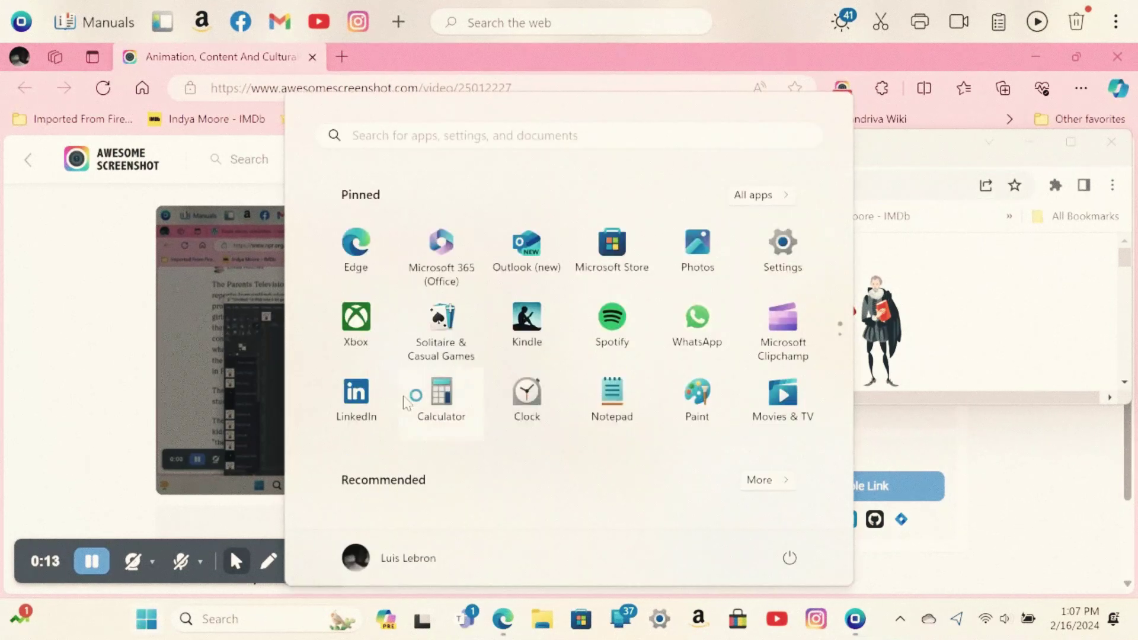
click(542, 145)
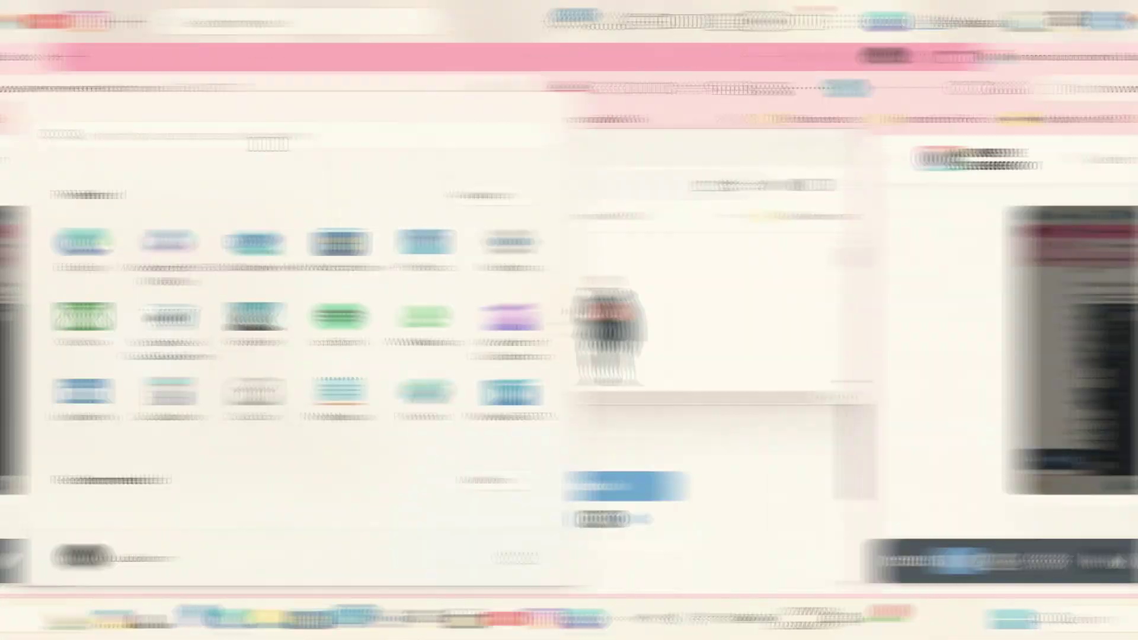
text(gi)
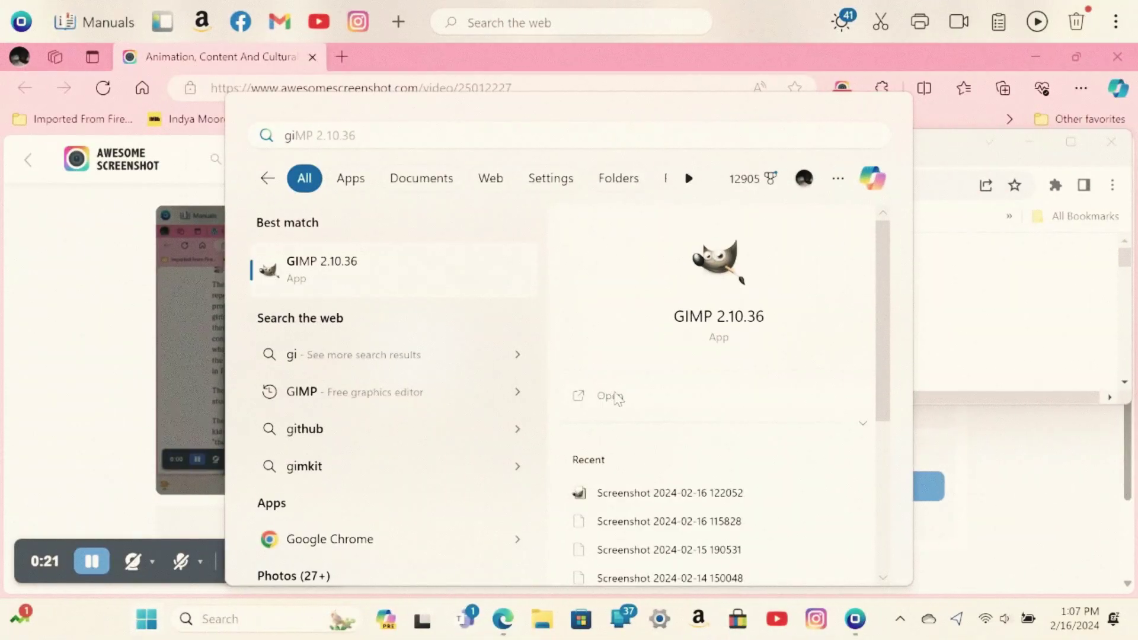
click(614, 395)
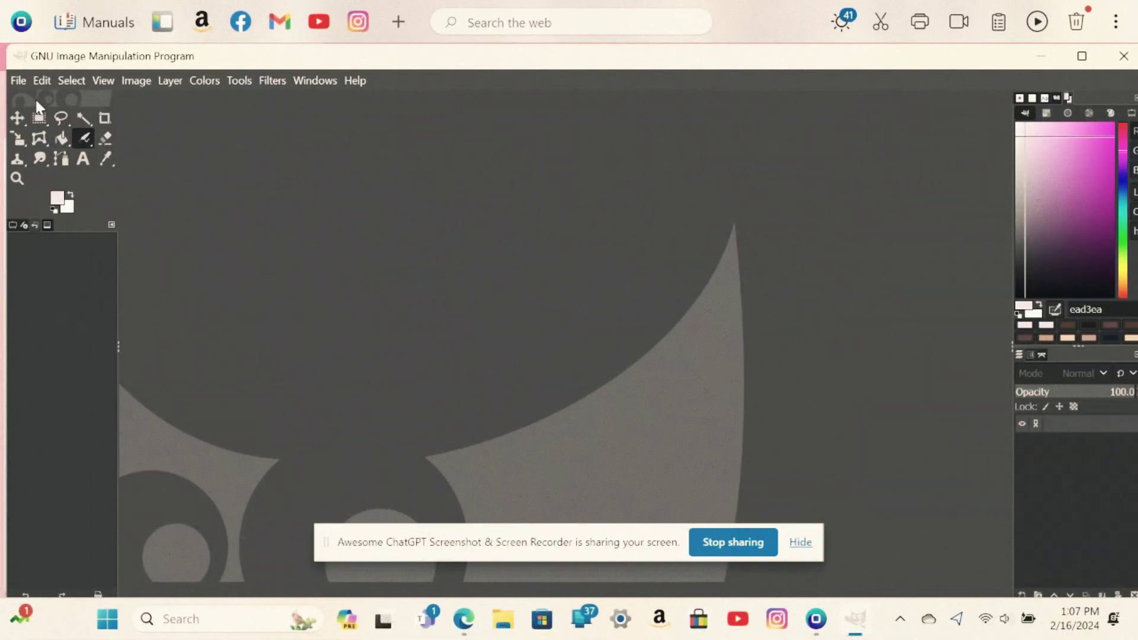
Create a new blank image of 1920 × 1080 px.
click(19, 82)
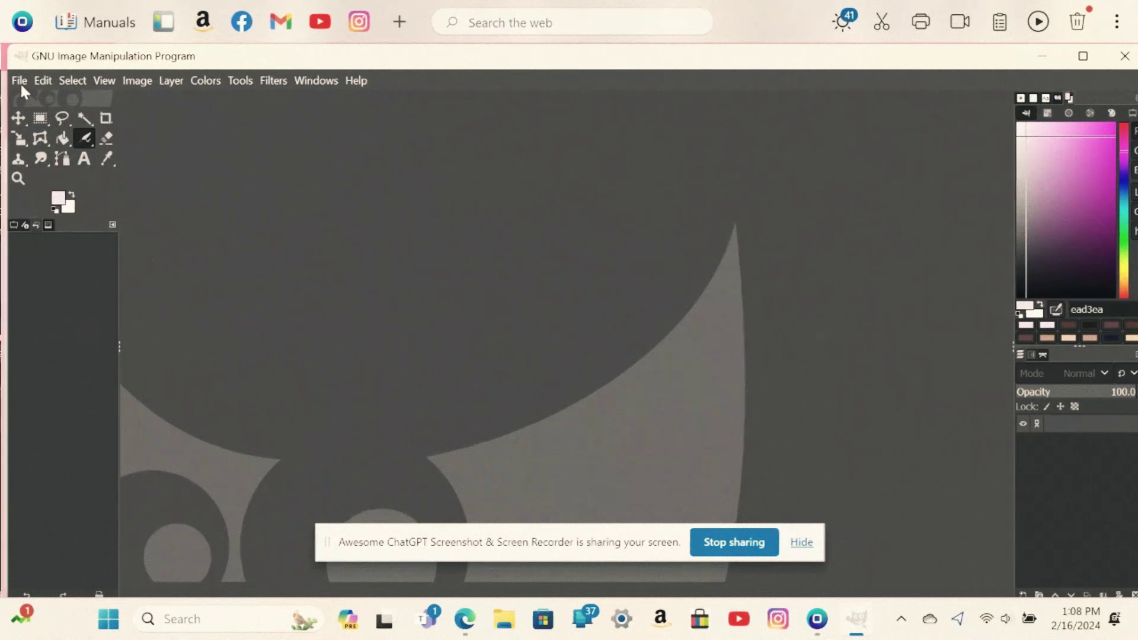
mouse_move(35, 131)
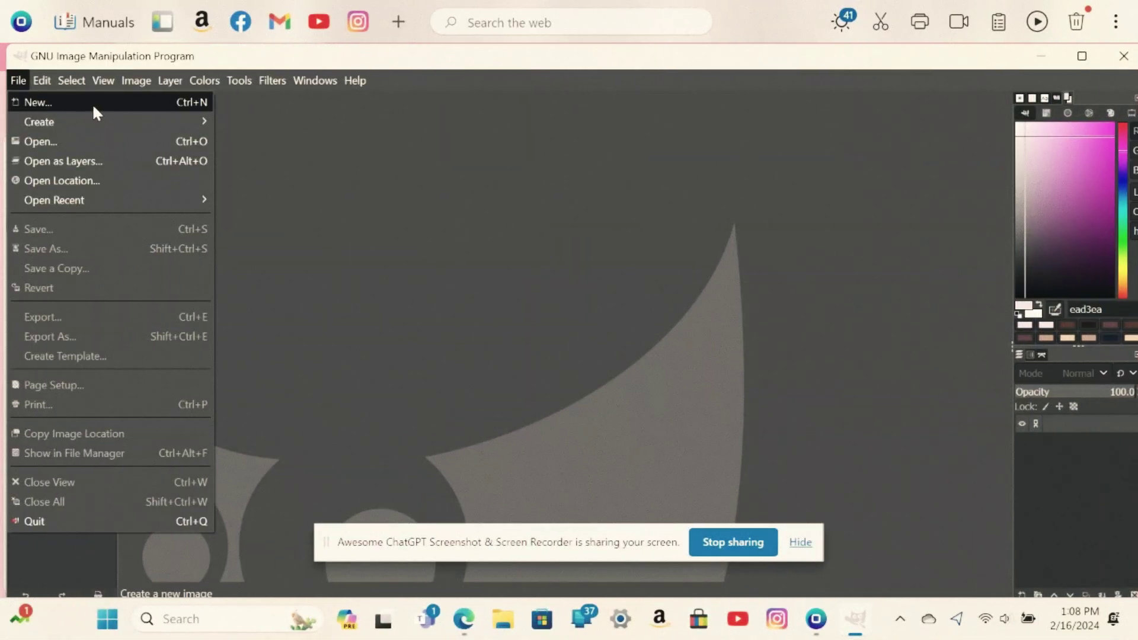
click(93, 107)
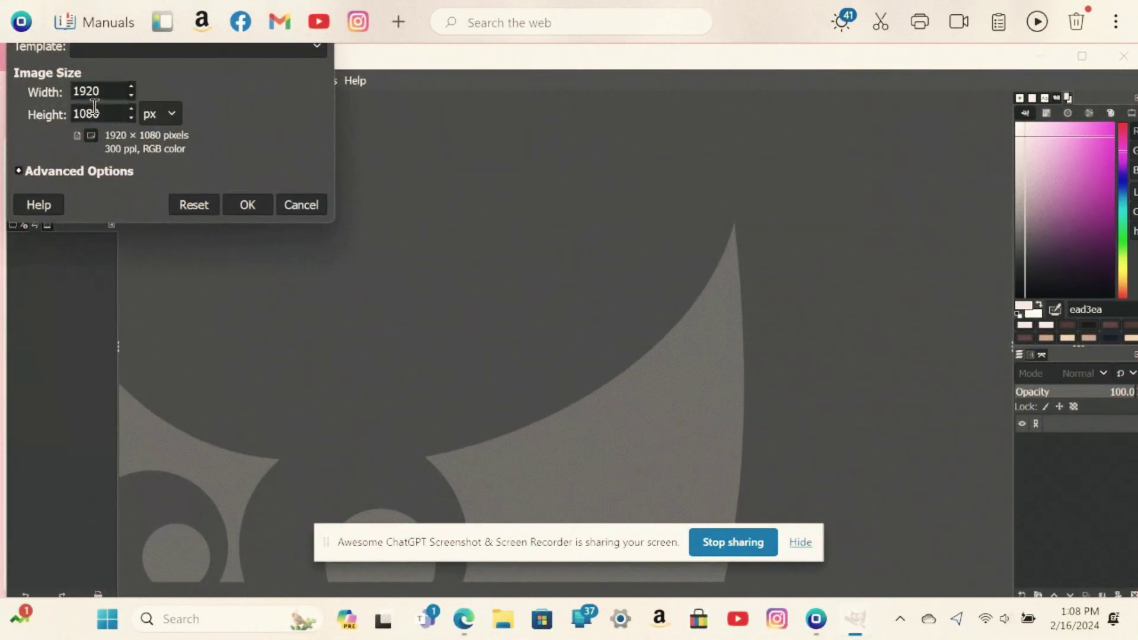
click(250, 204)
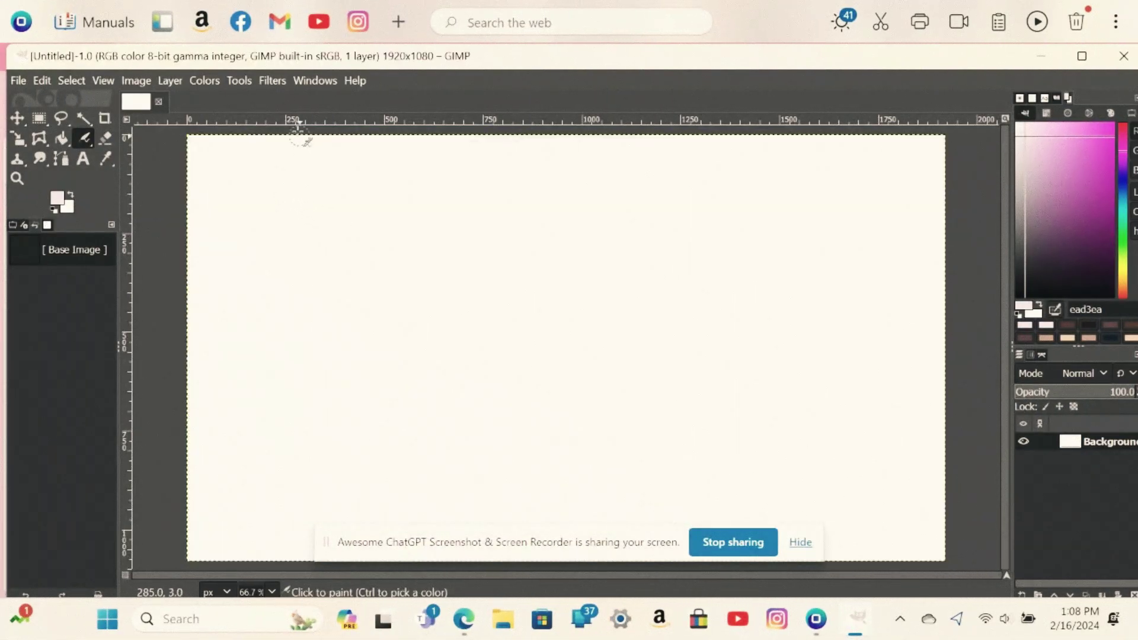
Draw a large text box across most of the canvas and enter the letter "H" in it.
click(239, 81)
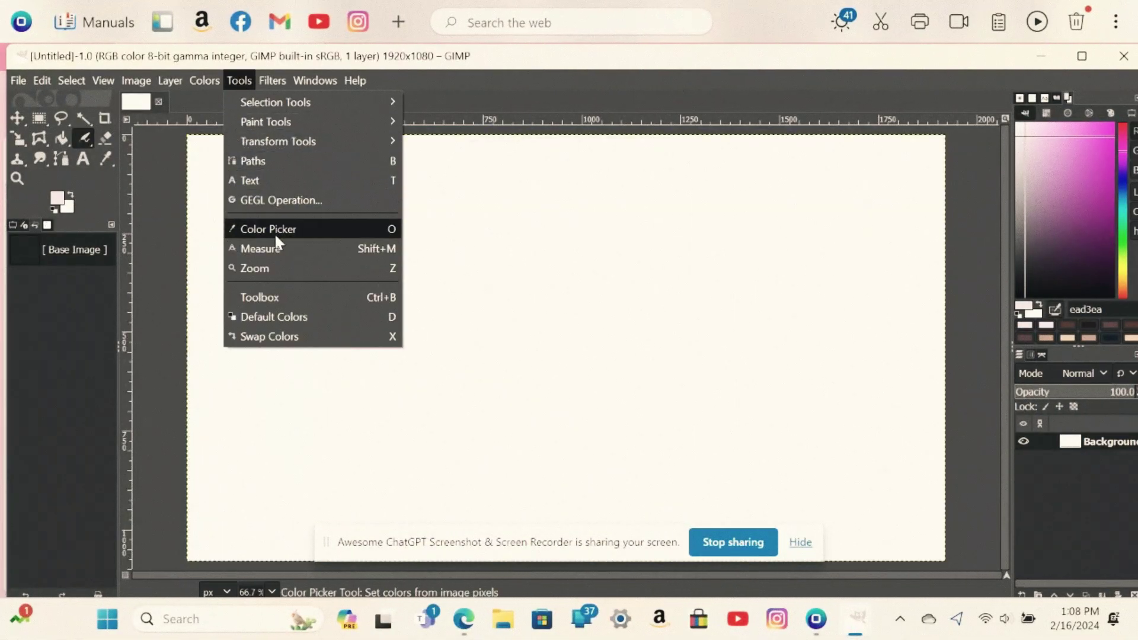
click(269, 181)
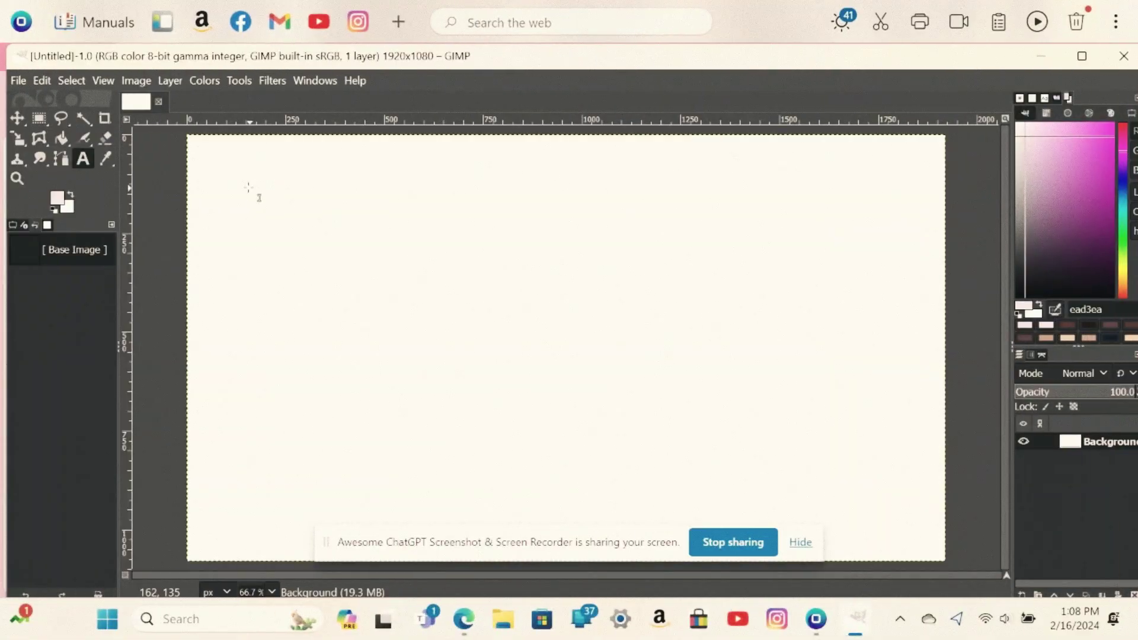
drag(240, 184, 907, 469)
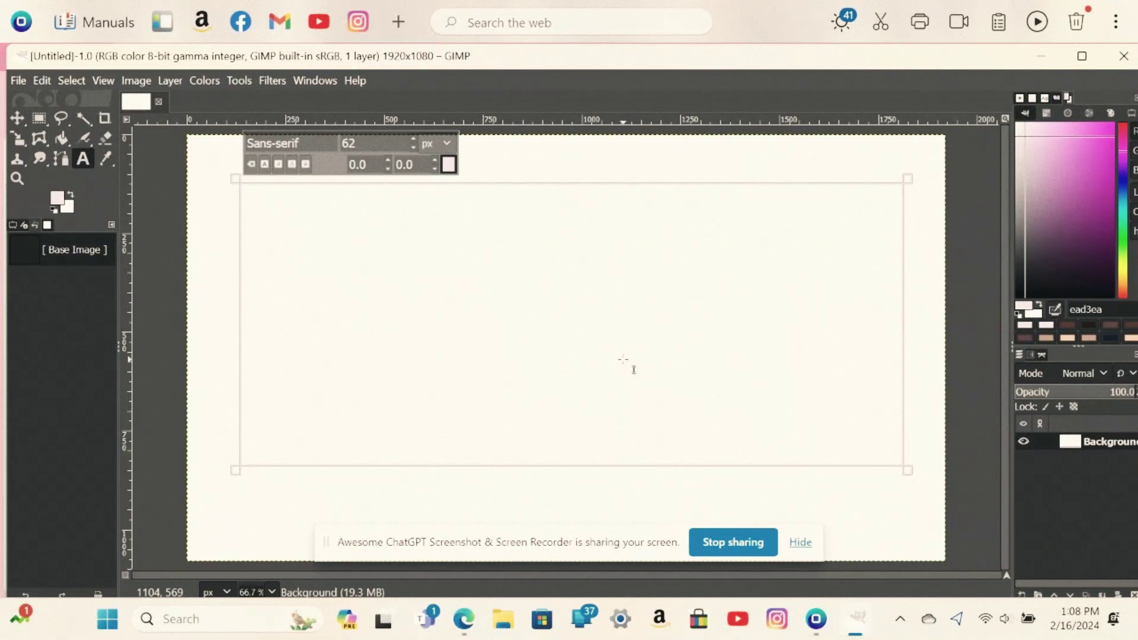
text(H)
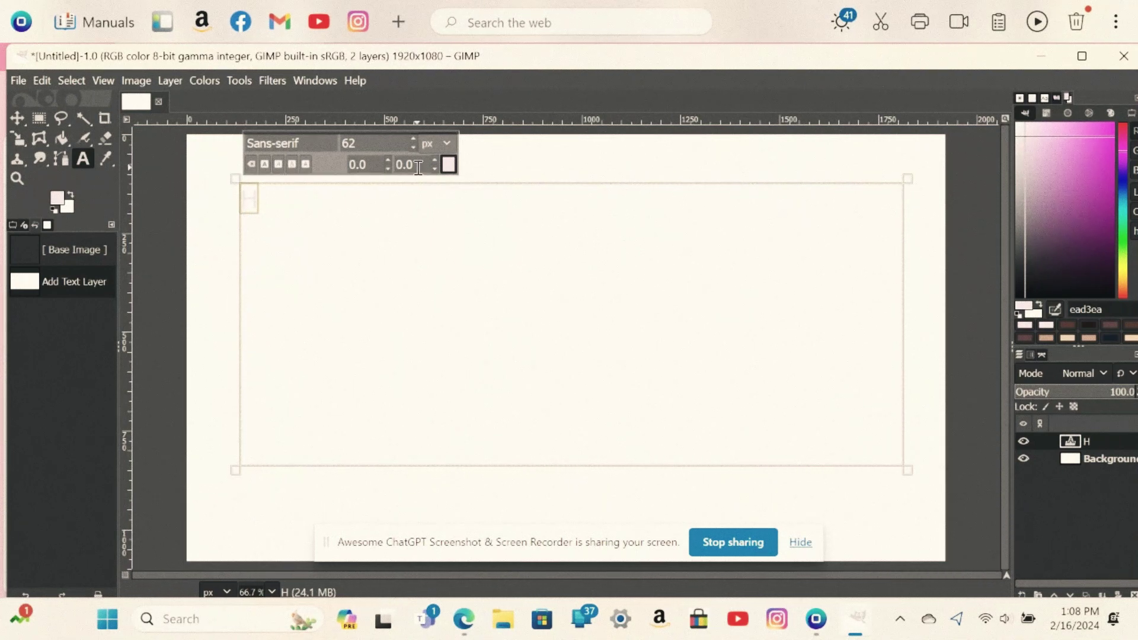
Change the colour of the text "H" to near-black 0d080d.
click(447, 165)
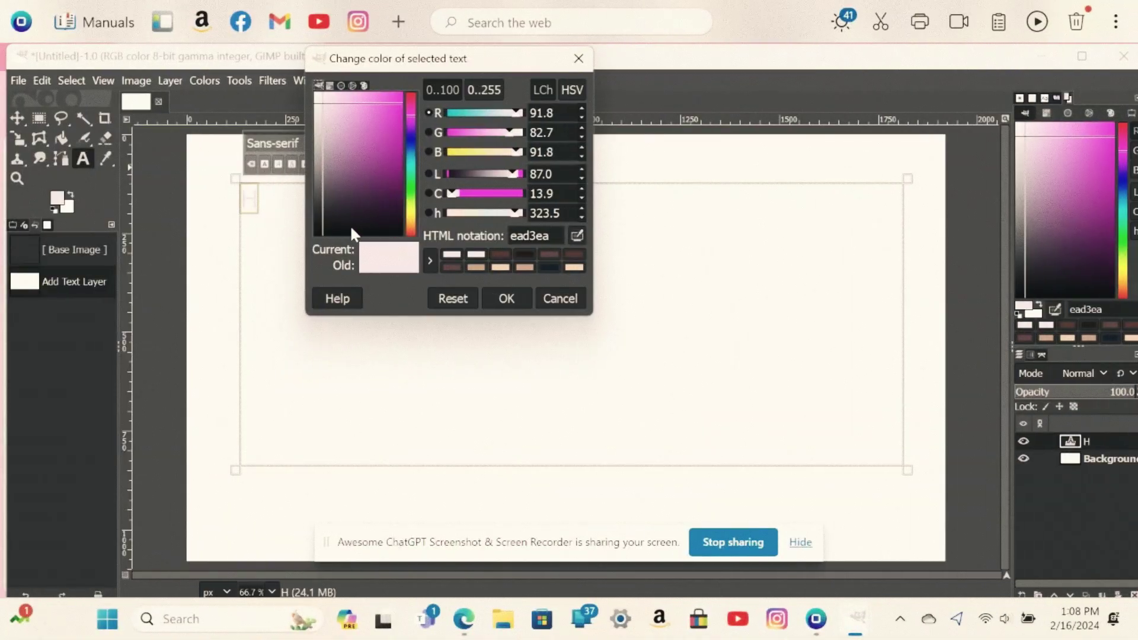
click(349, 228)
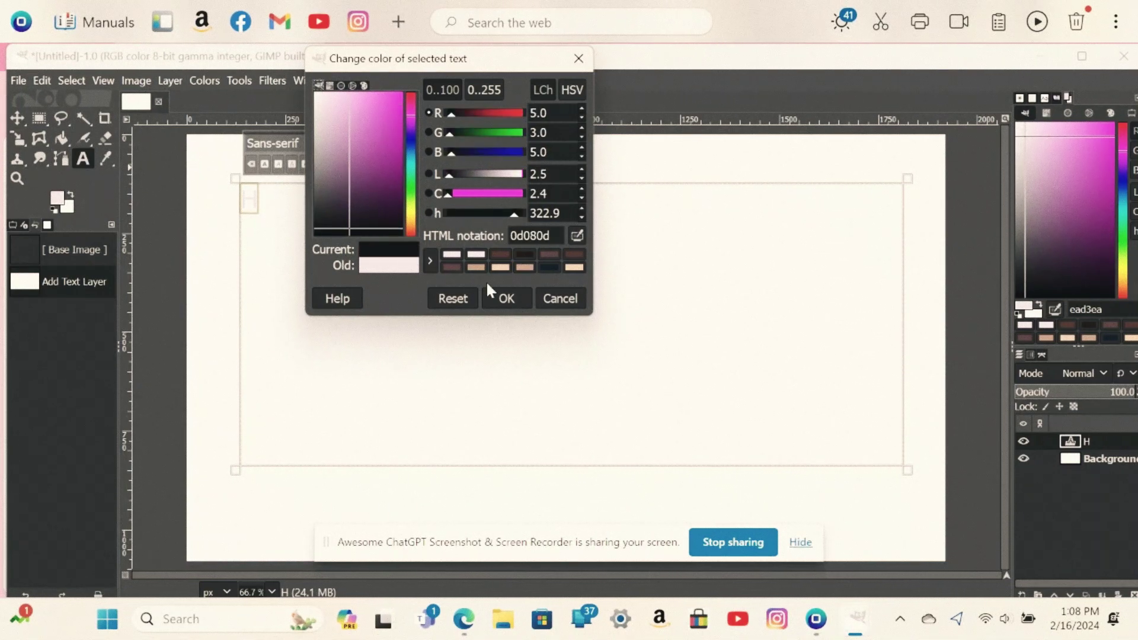
click(505, 299)
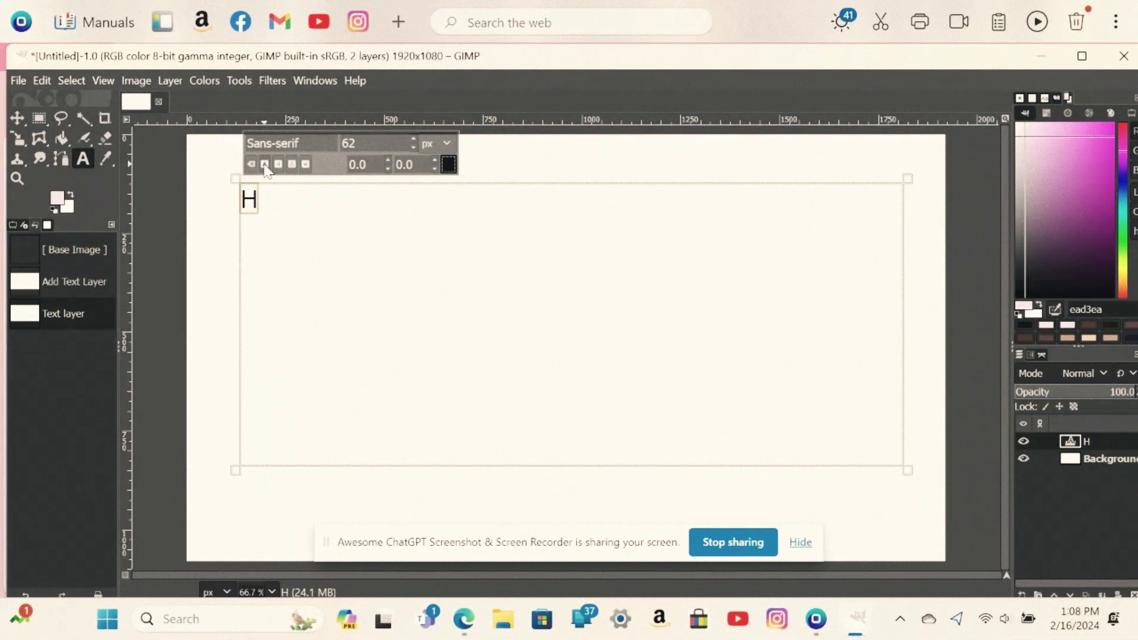
Make the letter "H" bold and raise its font size to 142 px.
click(265, 166)
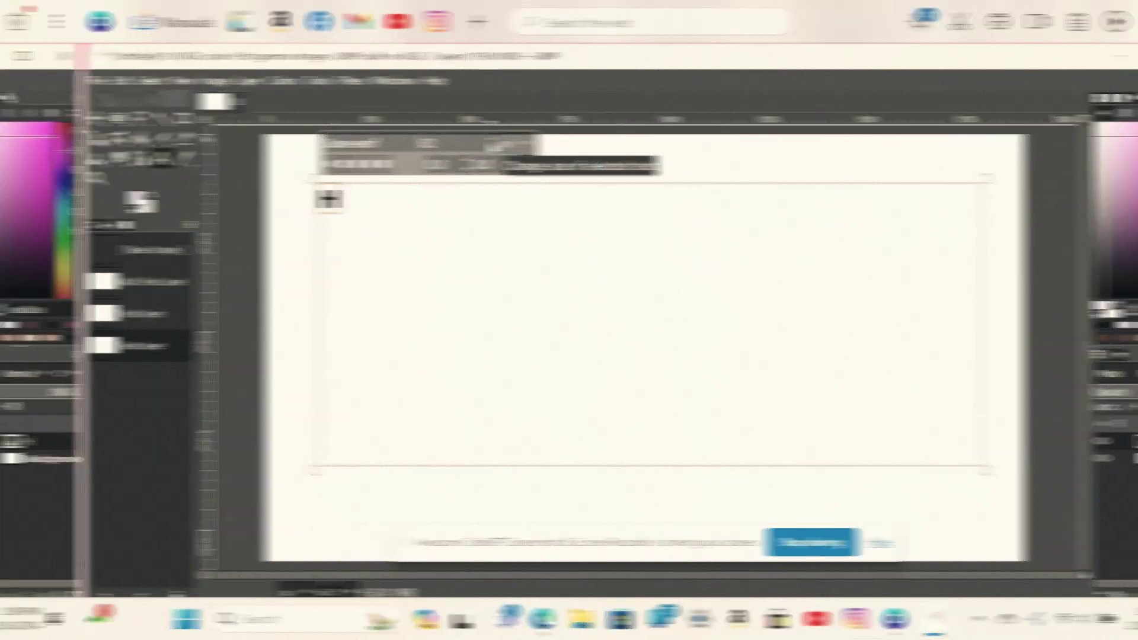
click(413, 140)
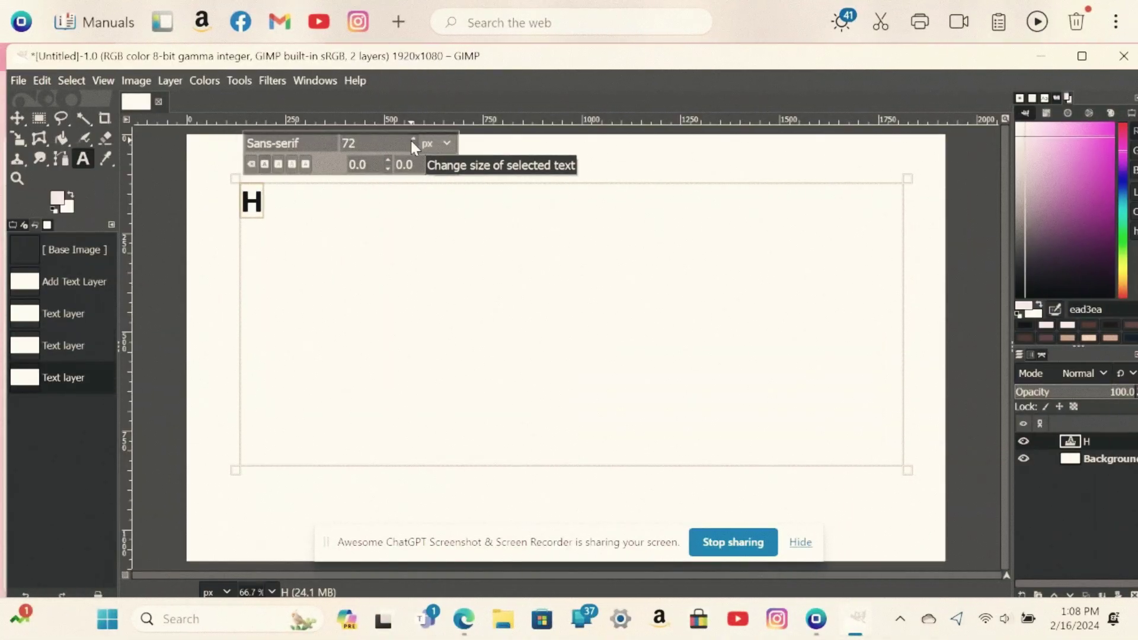
click(412, 140)
click(412, 140)
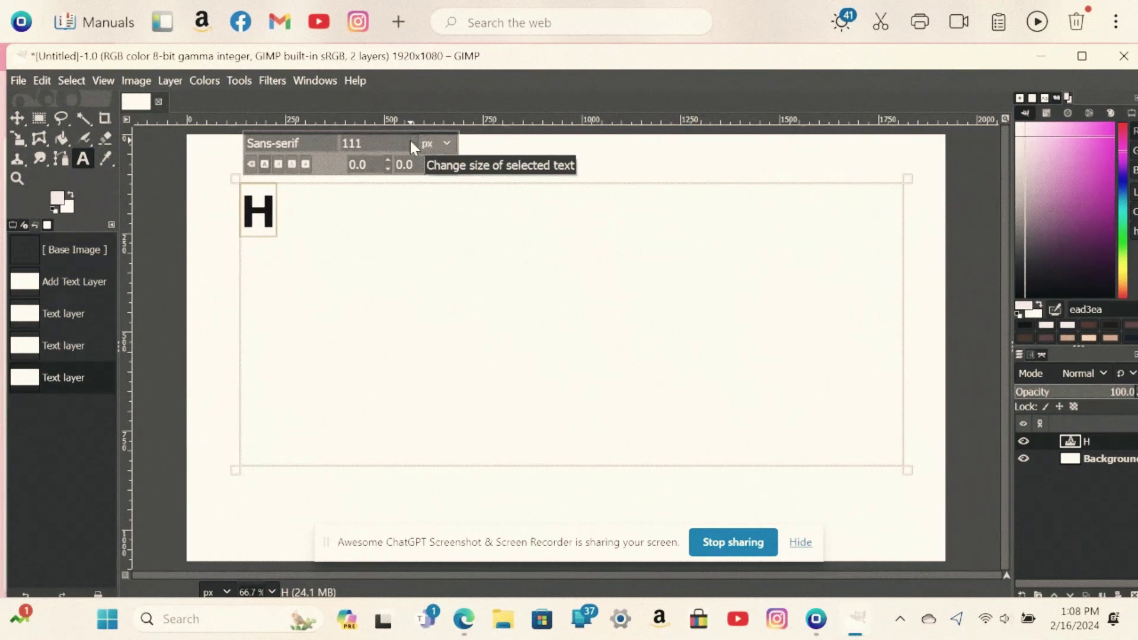
click(412, 139)
click(412, 140)
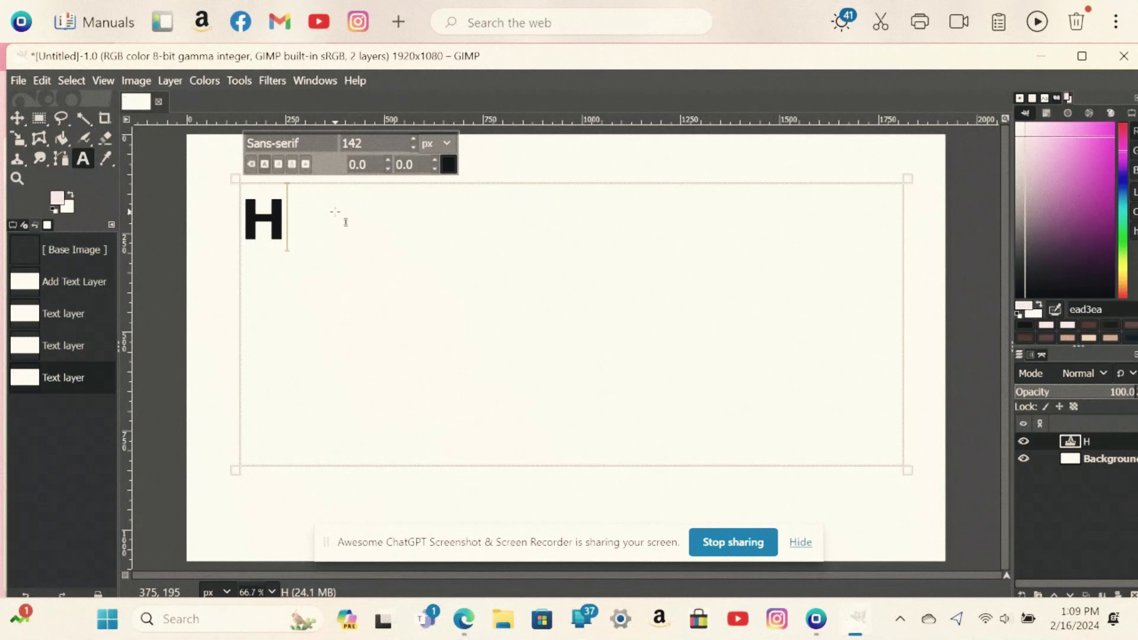
Complete the title text as "How to create an animinated image with Gimp", with a line break after "How to create an".
text(ow)
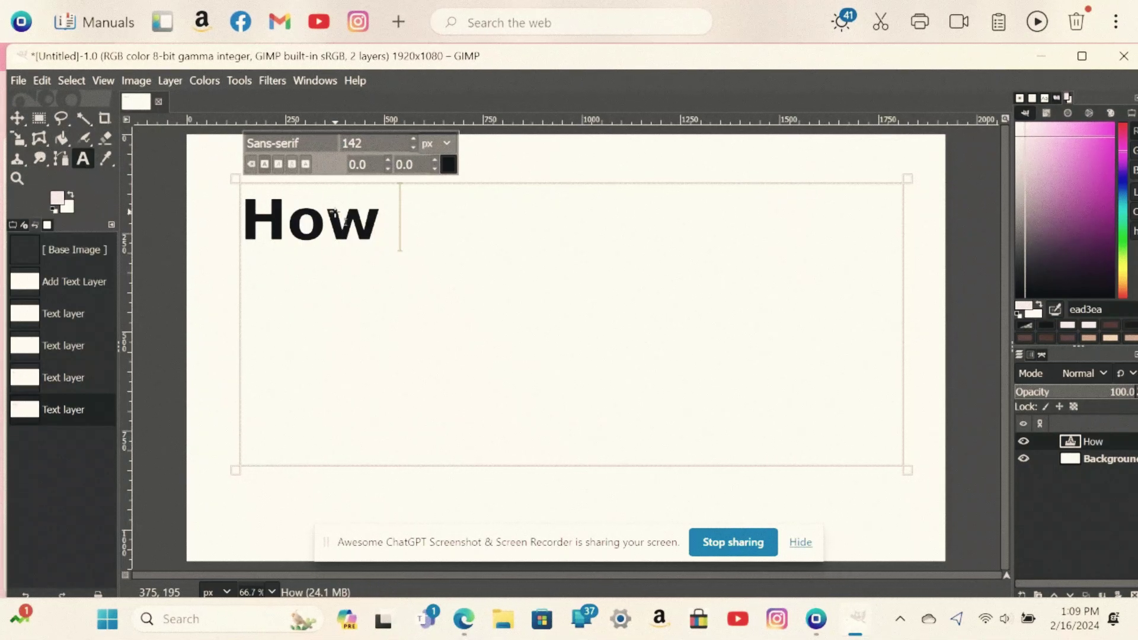
text( to c)
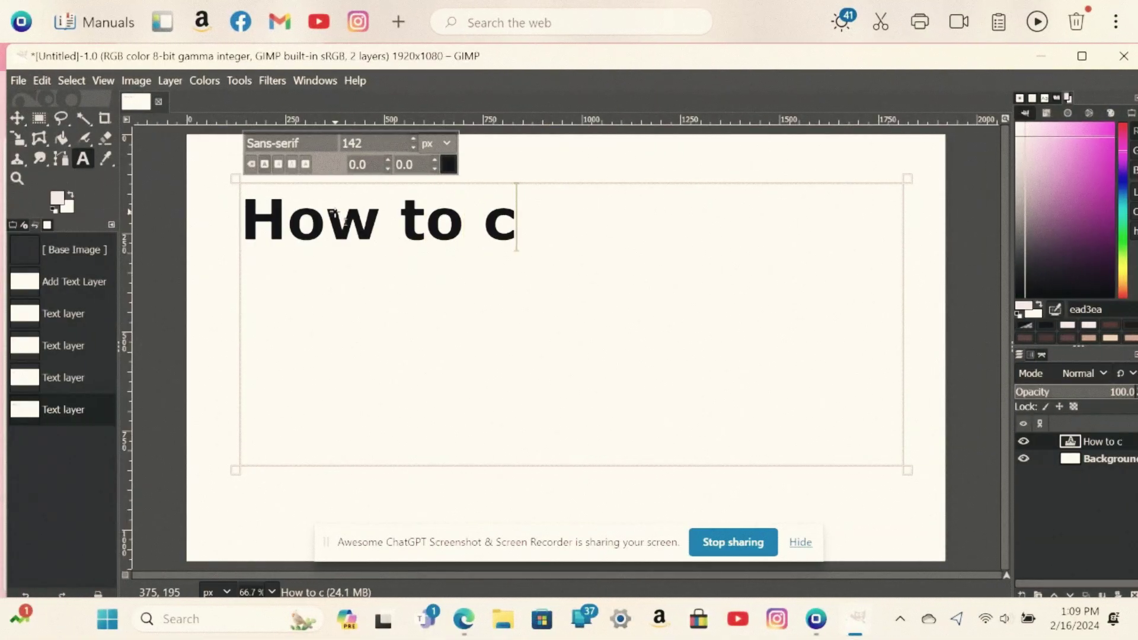
text(rea)
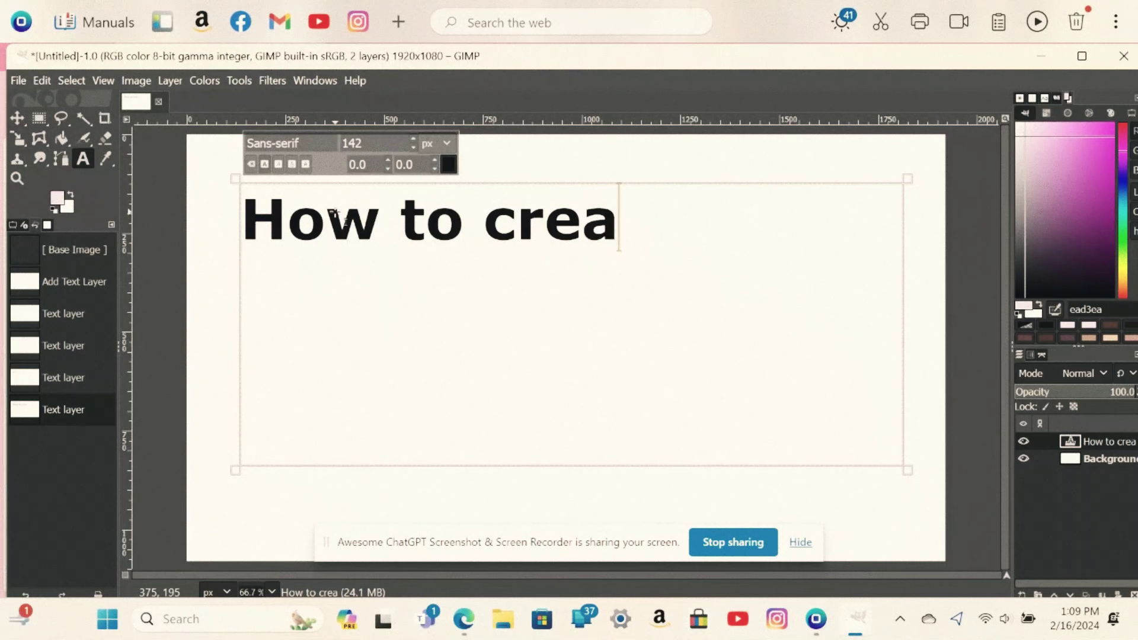
text(te)
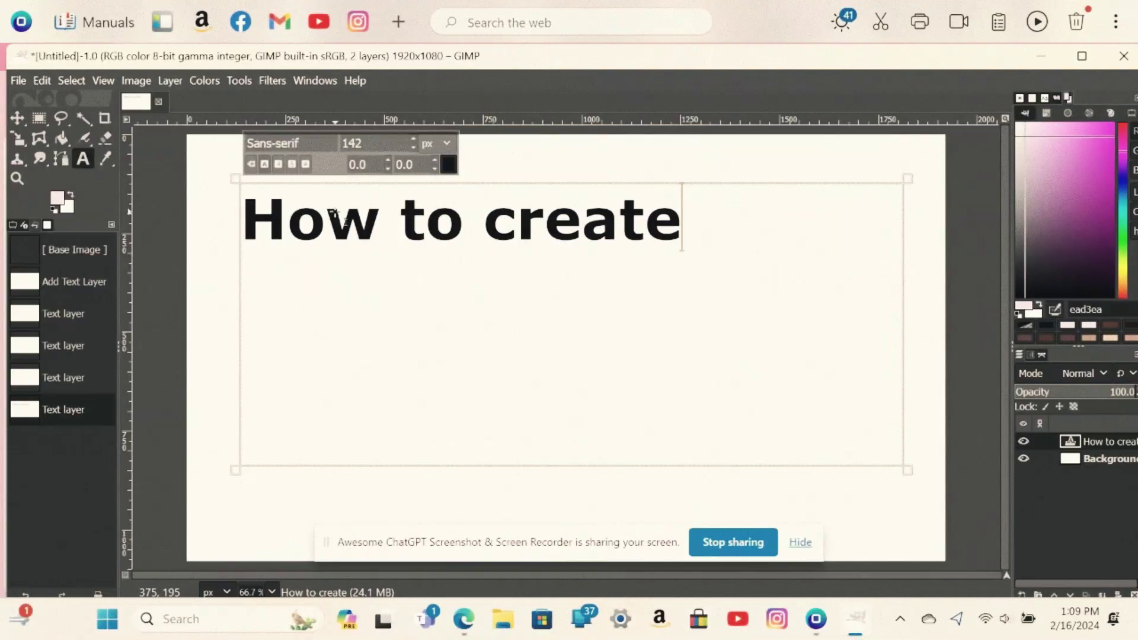
text( an)
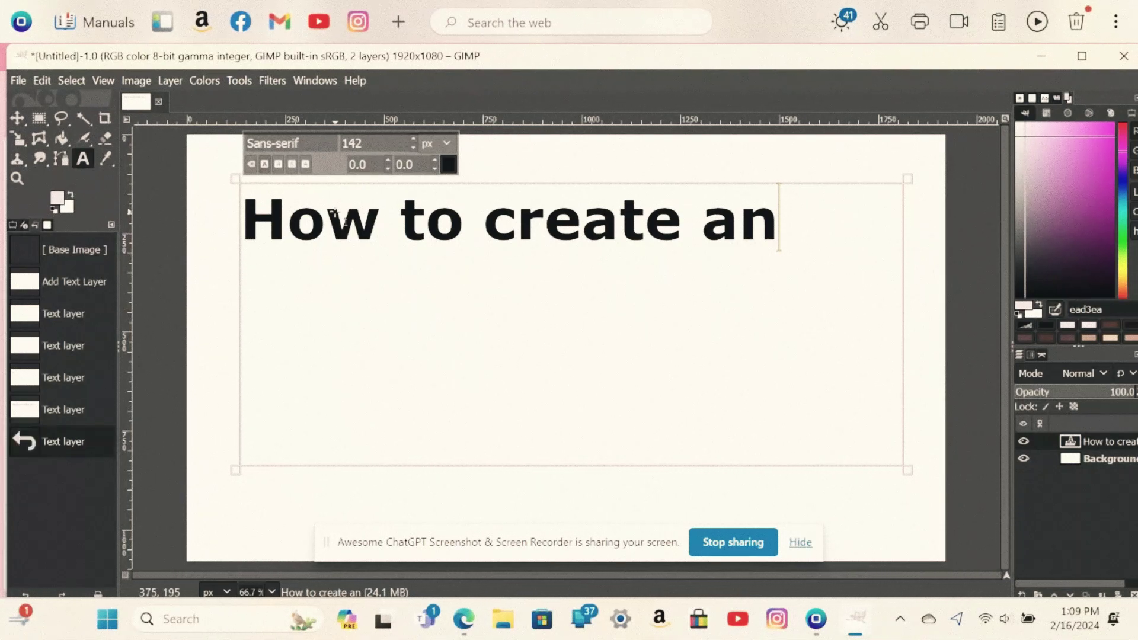
key(Return)
text(an)
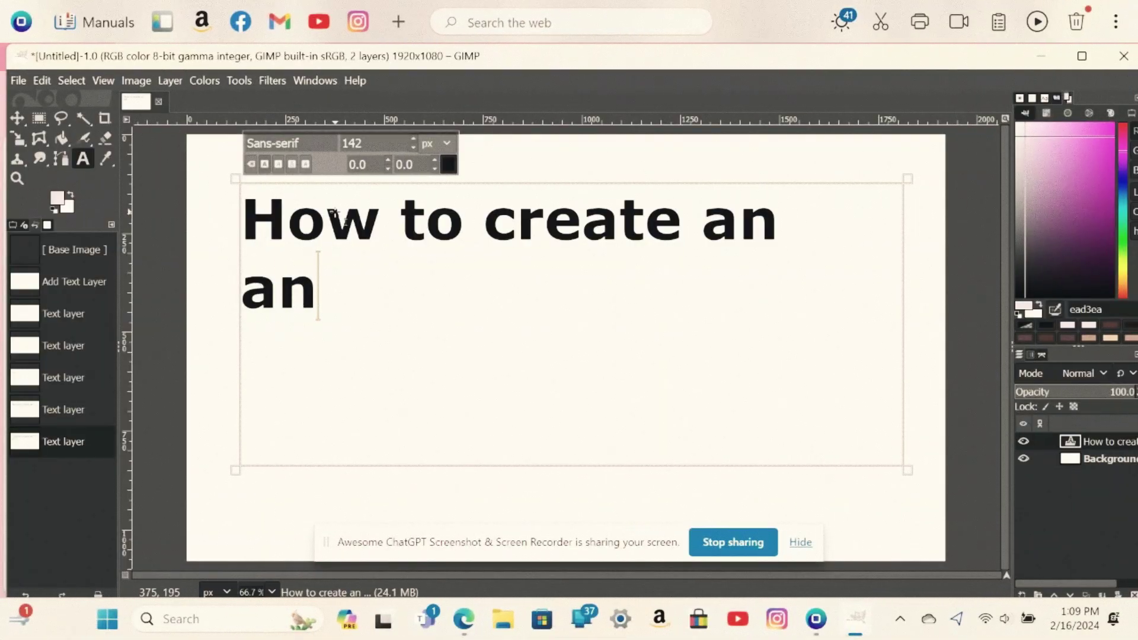
text(im)
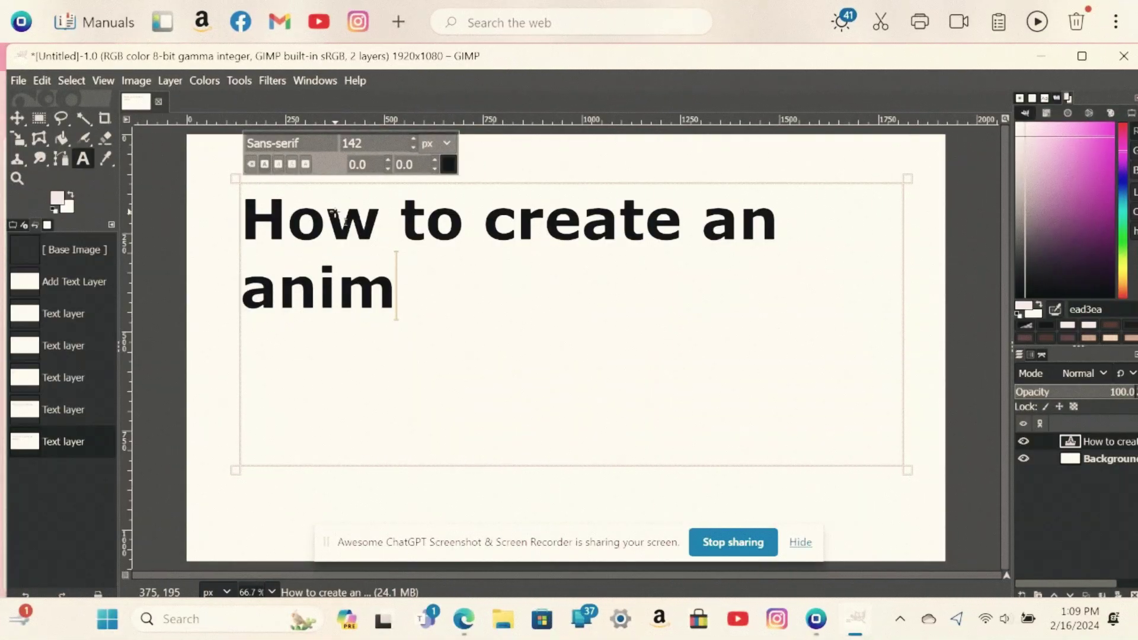
text(inated)
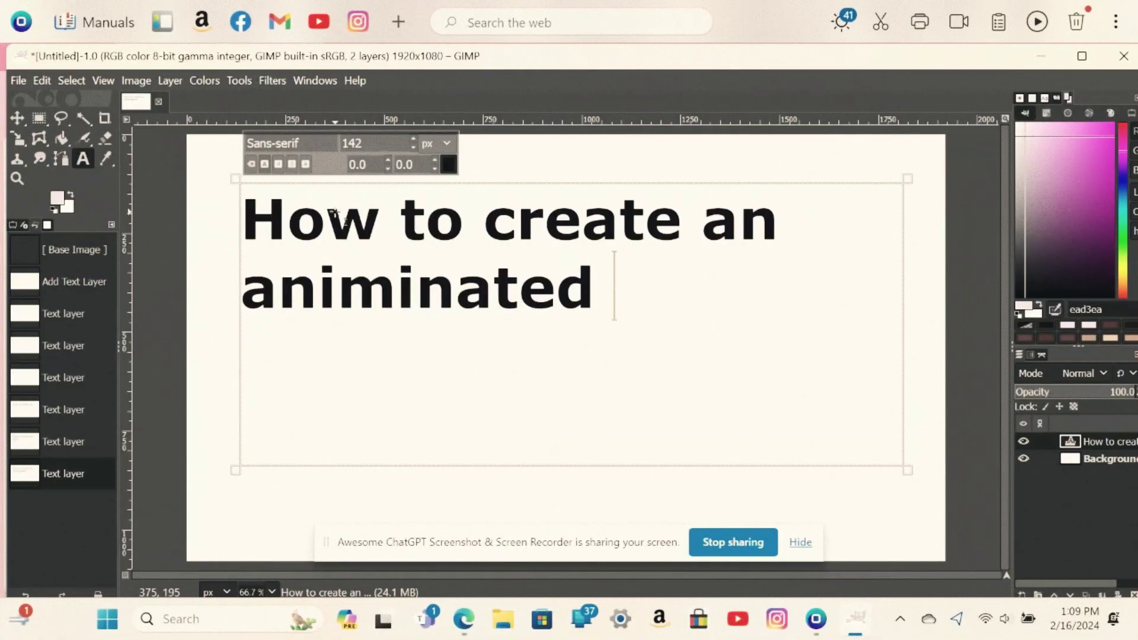
text( ima)
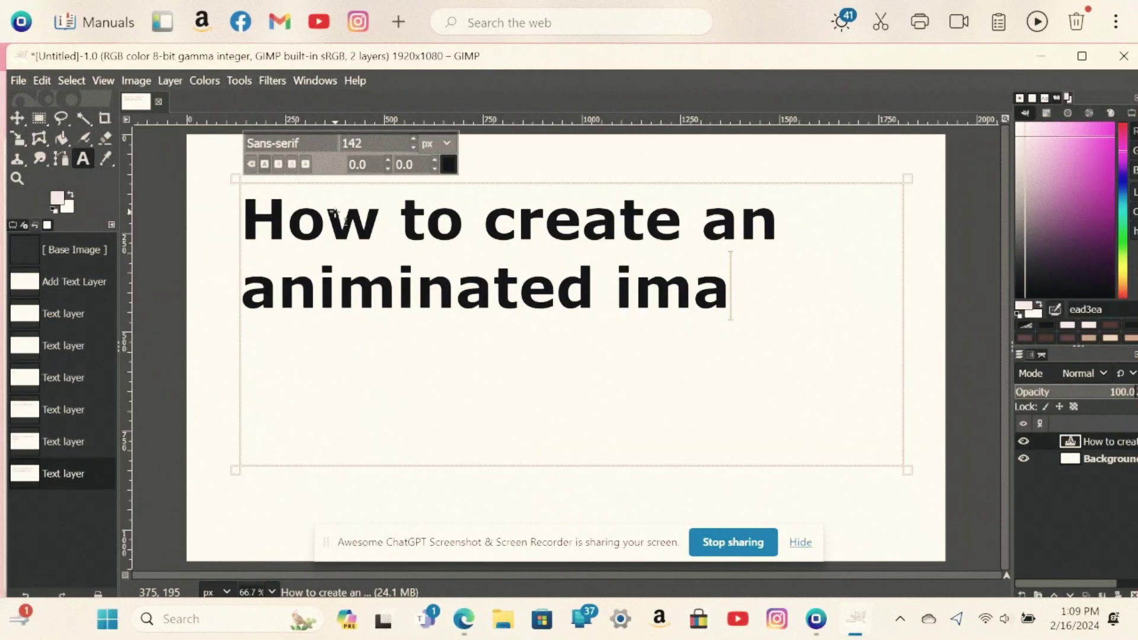
text(ge w)
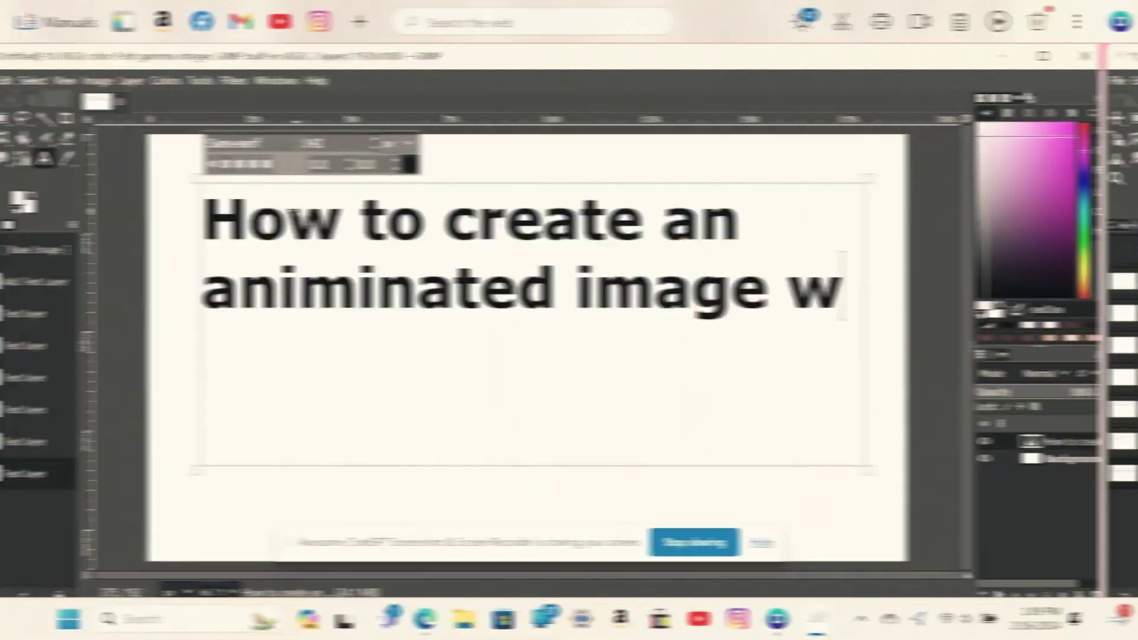
text(ith )
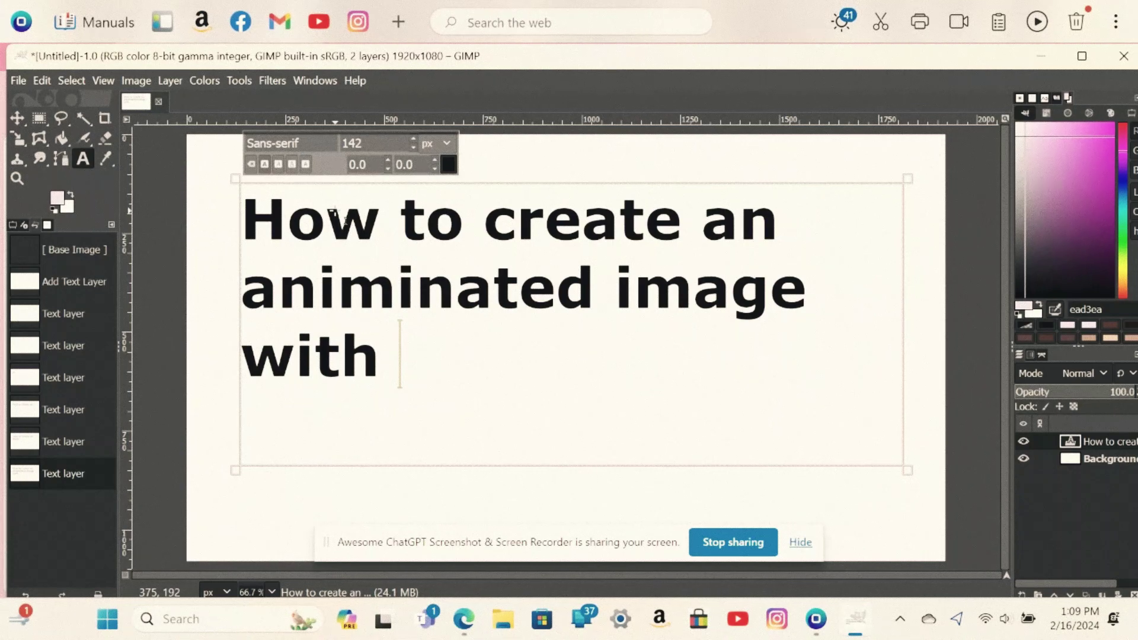
text(imp)
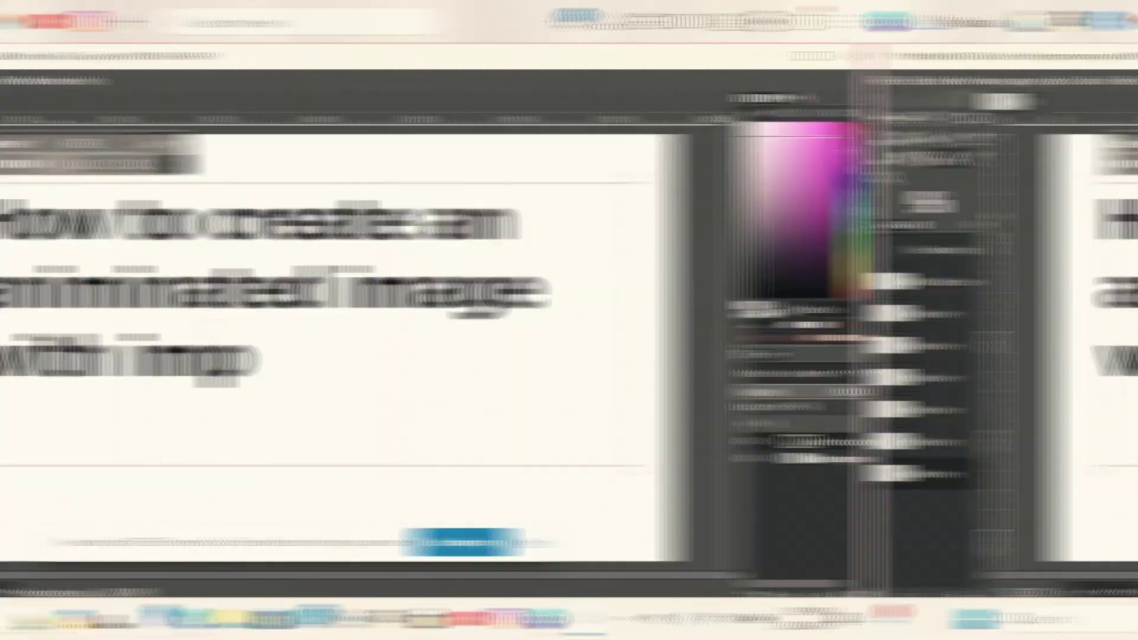
key(Left)
key(Left)
key(Left)
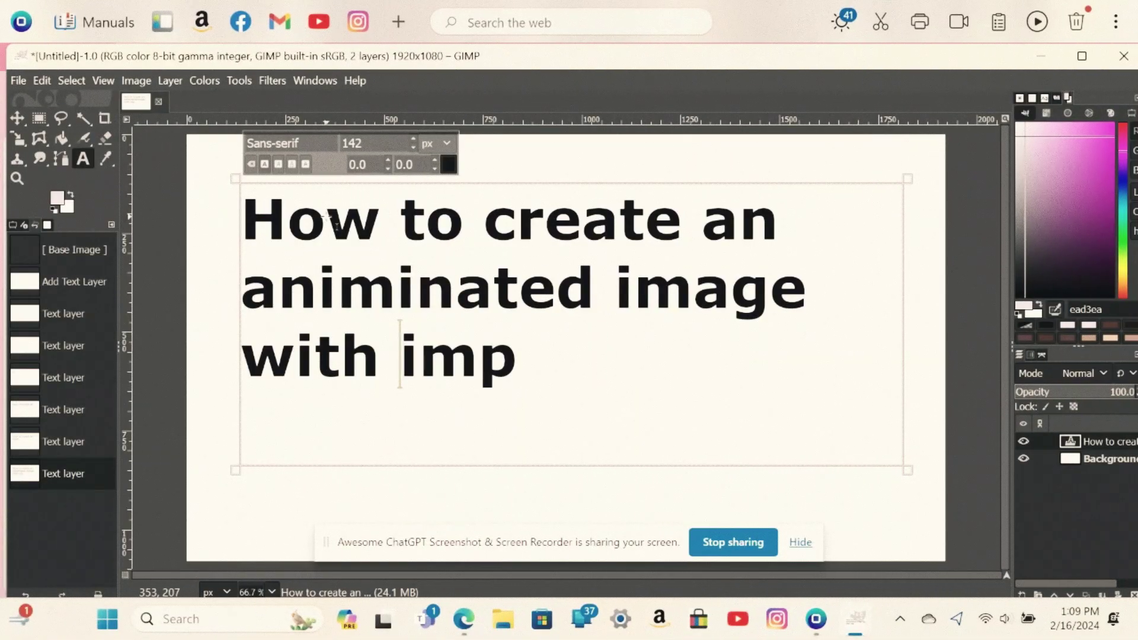
text(G)
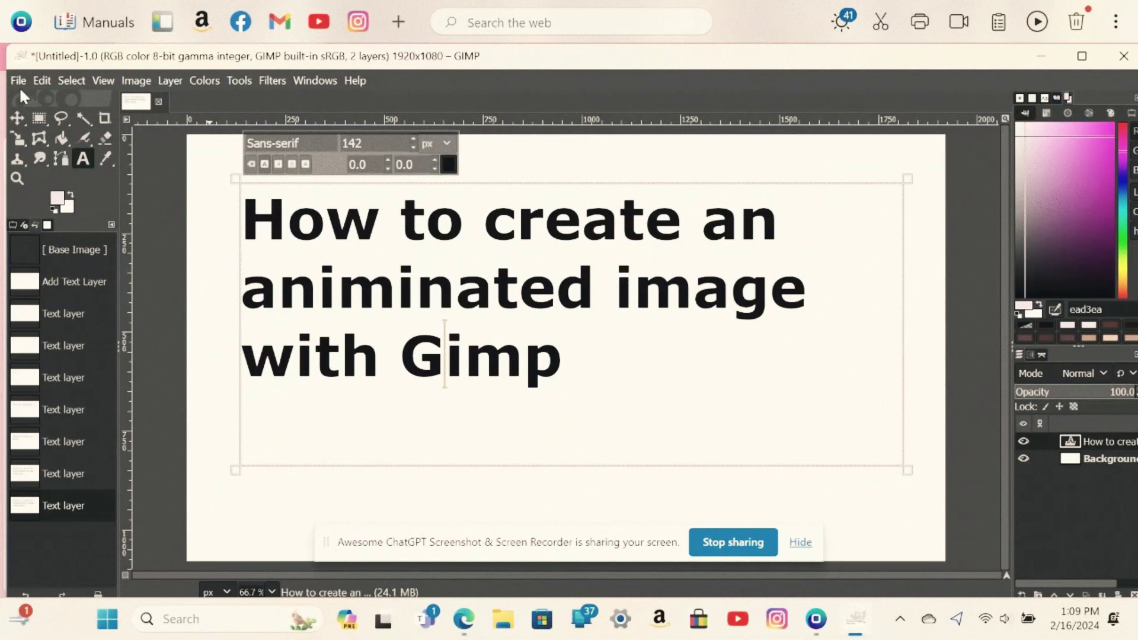
click(14, 83)
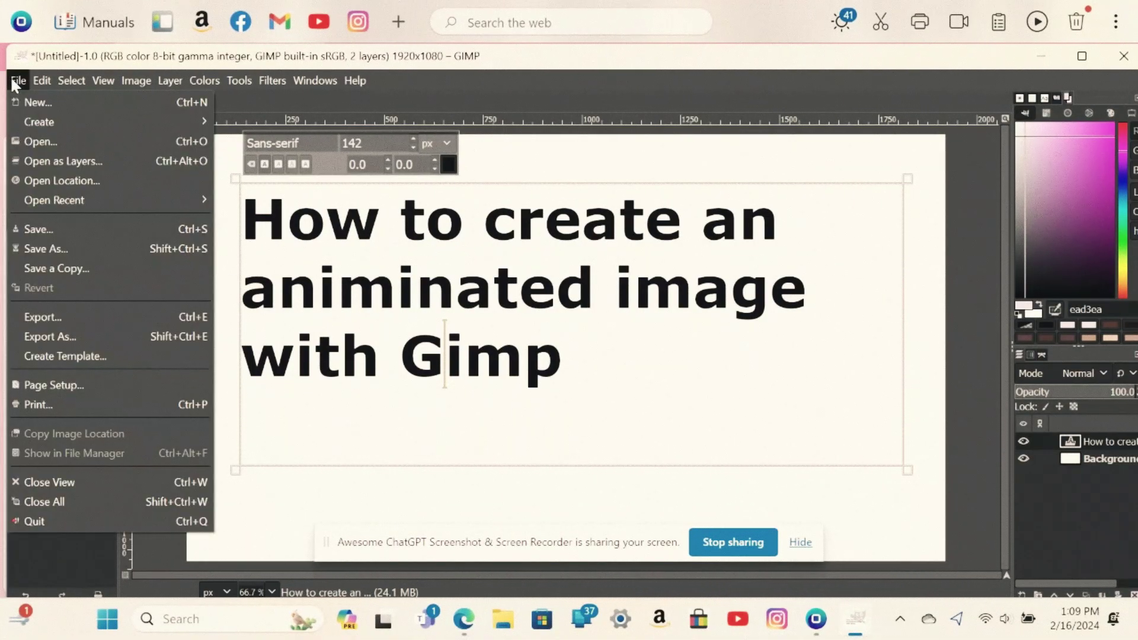
mouse_move(56, 123)
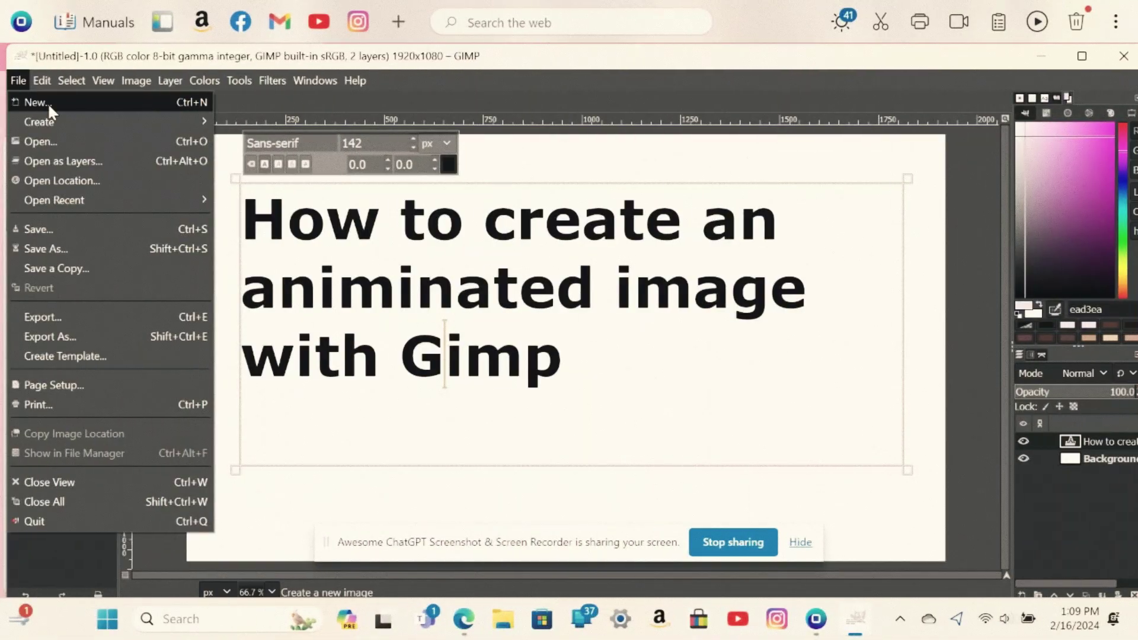
click(47, 102)
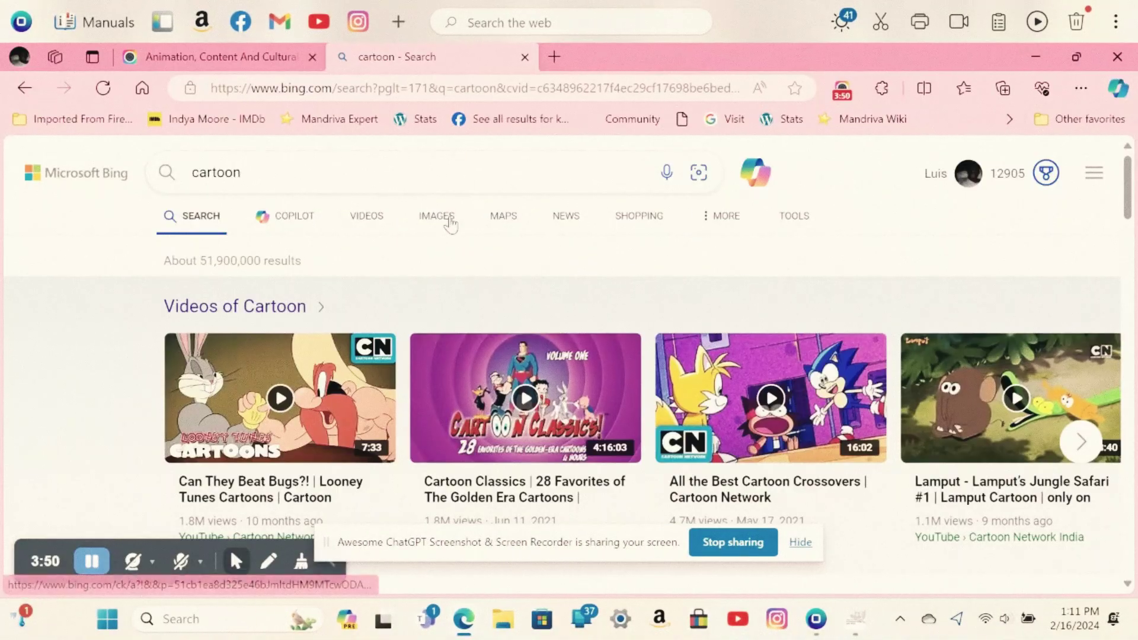
Show the image results for the "cartoon" search and open the picture "Clipart - Cartoon boy." from Openclipart.
click(445, 216)
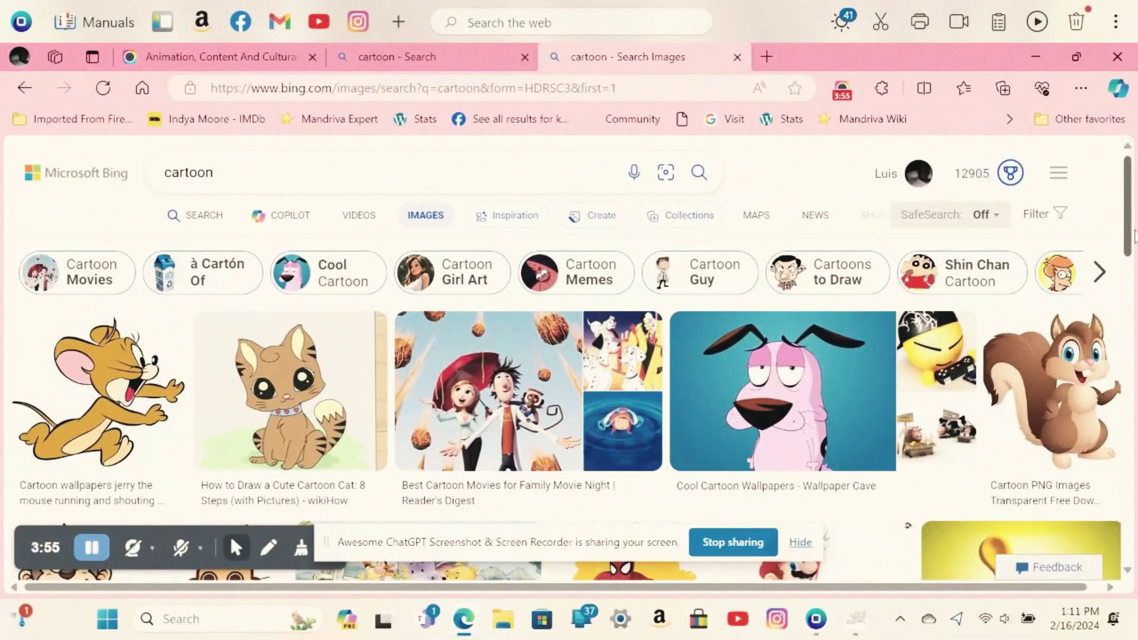
scroll(1129, 254, down, 3)
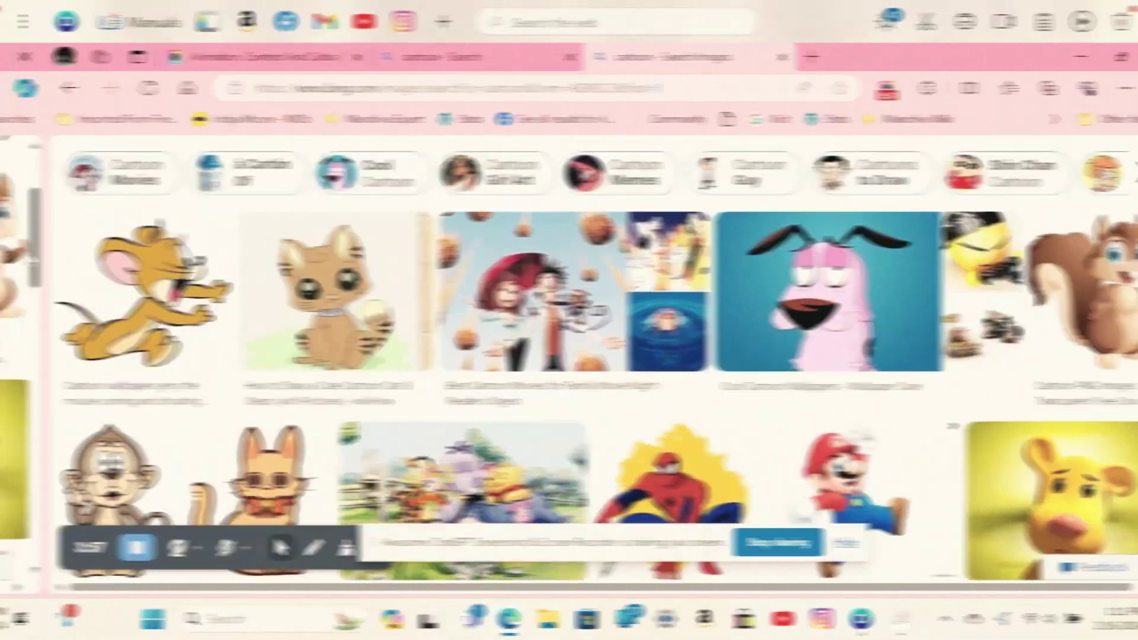
drag(1122, 269, 1121, 297)
scroll(1113, 411, down, 8)
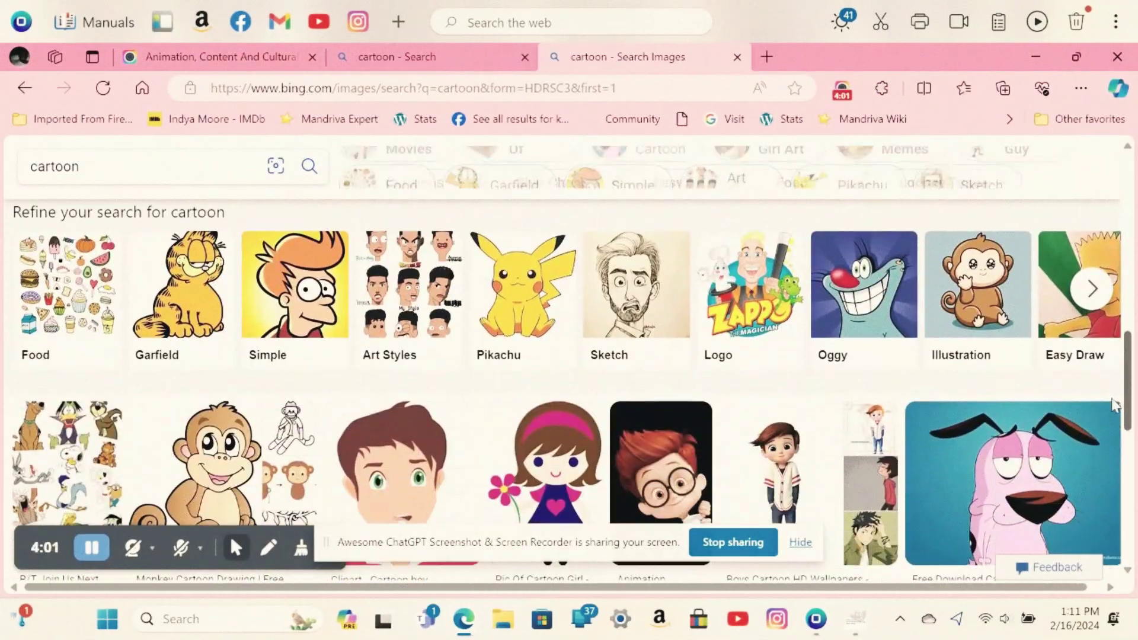
scroll(1113, 410, down, 3)
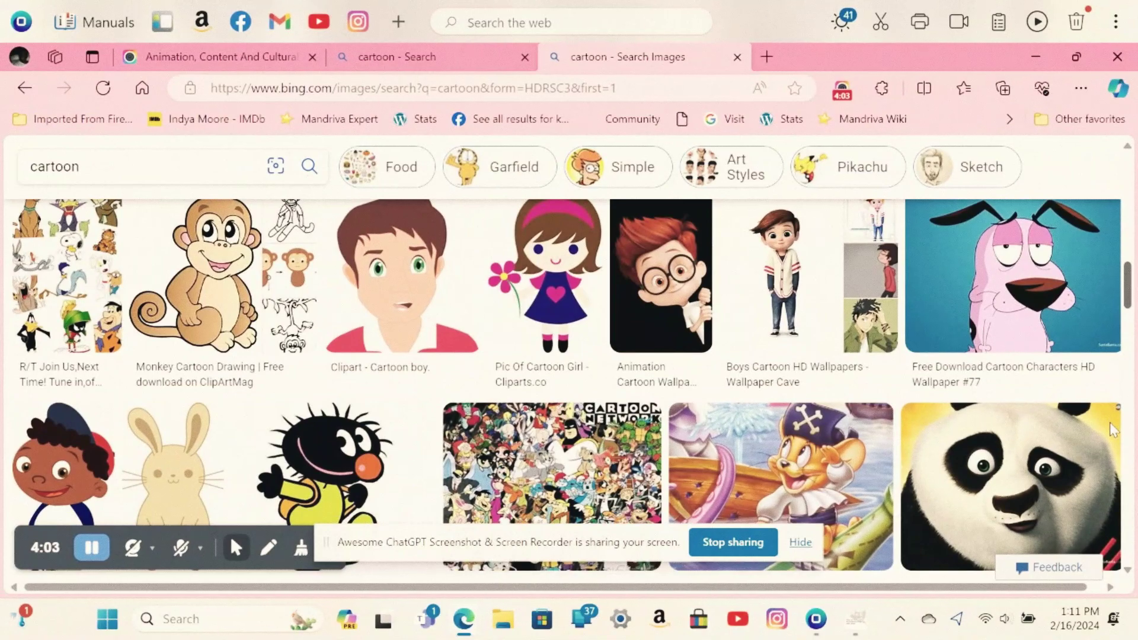
drag(1109, 420, 1114, 421)
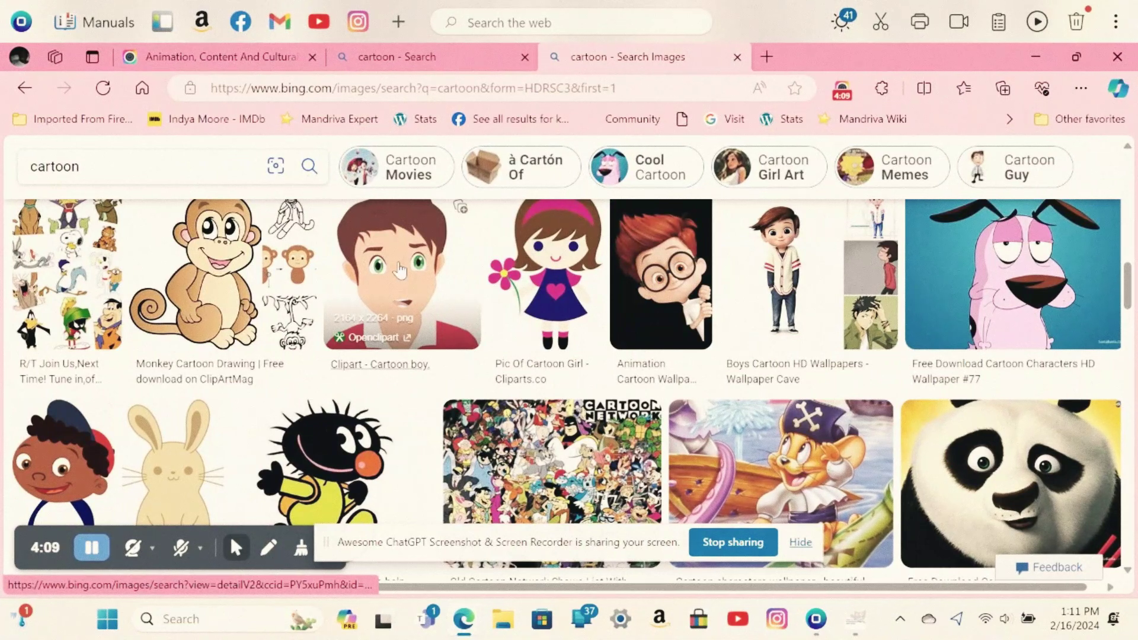
click(400, 269)
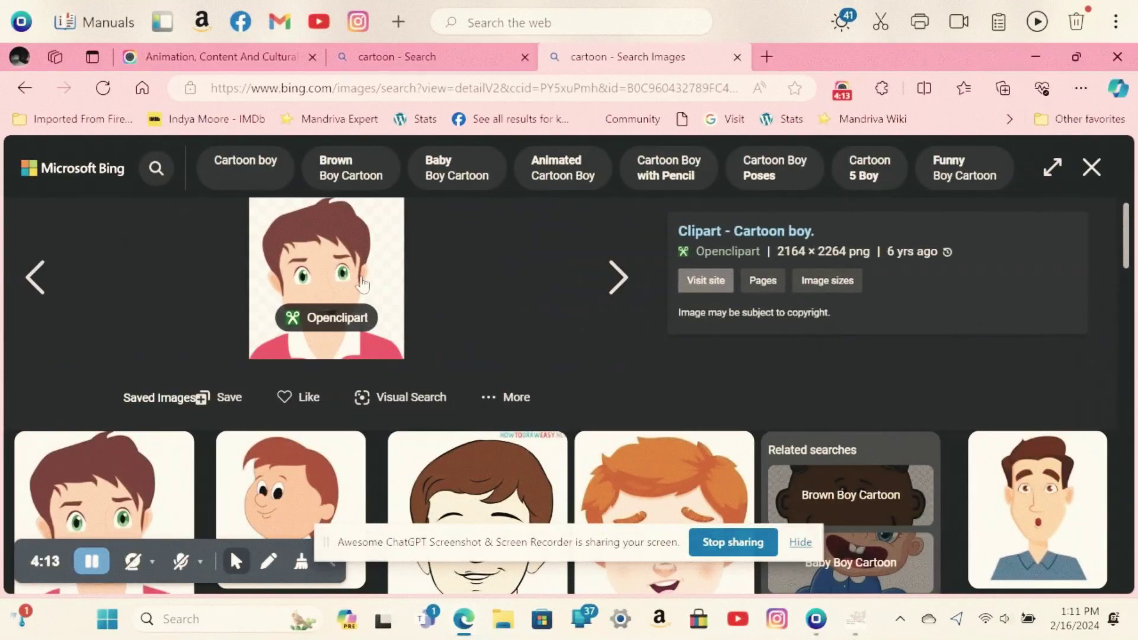
Copy the cartoon boy picture, switch to GIMP and create a new image from the clipboard.
right_click(363, 285)
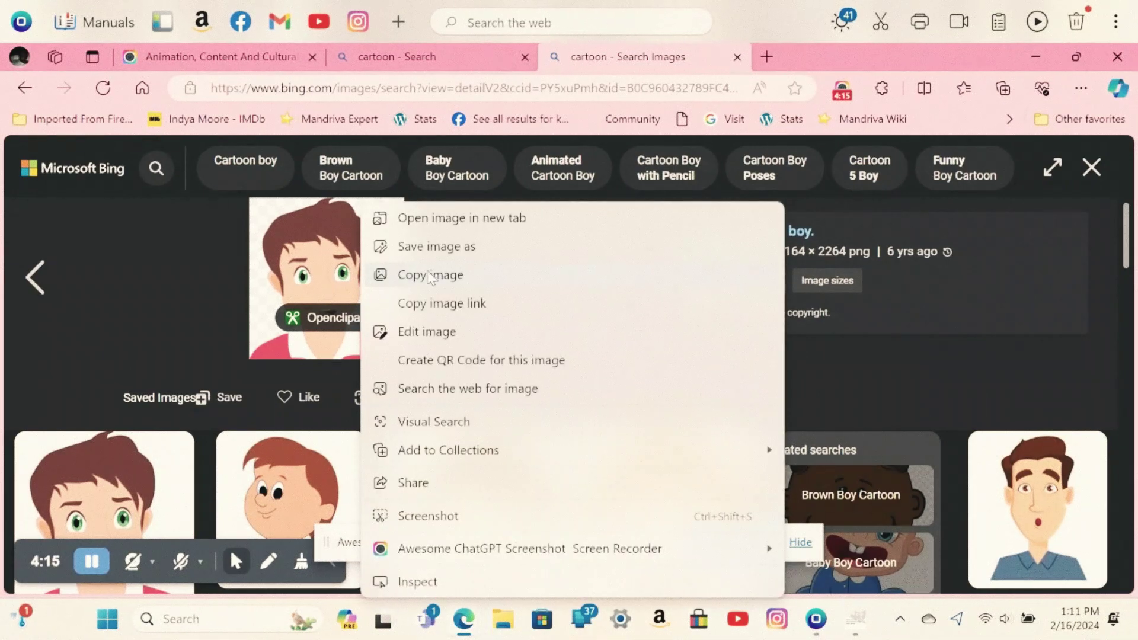
click(438, 278)
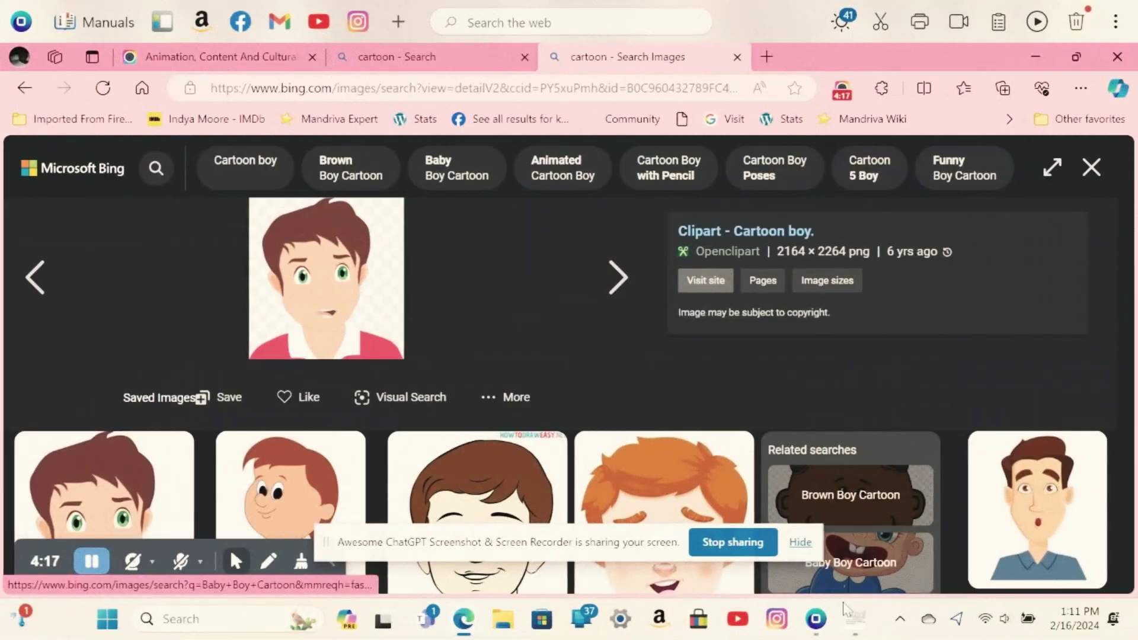
click(853, 616)
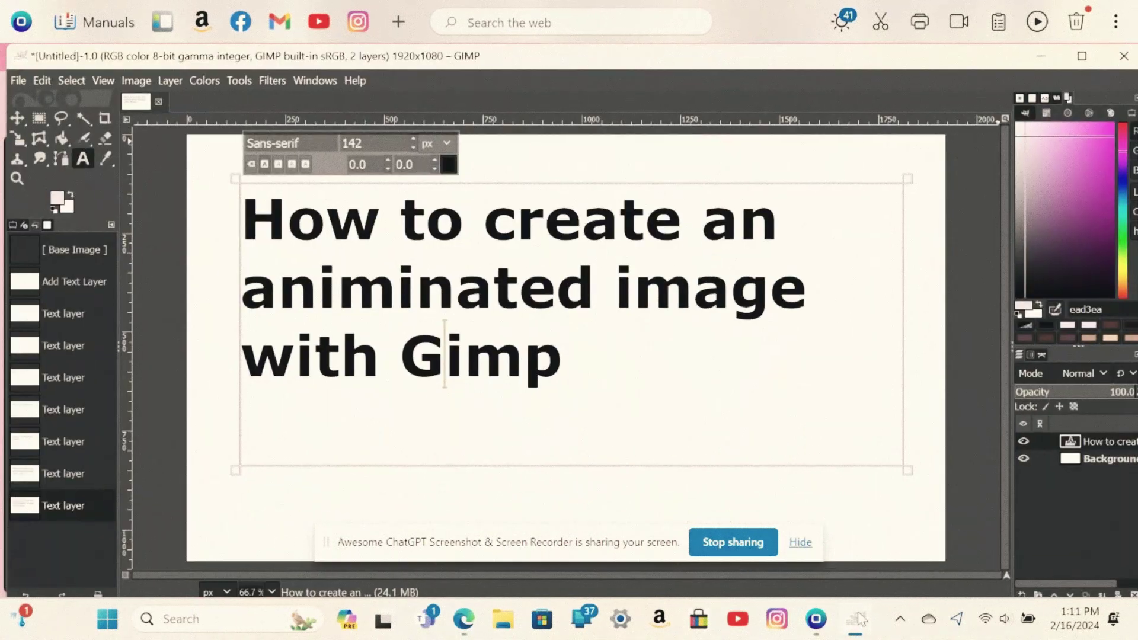
click(17, 81)
mouse_move(69, 122)
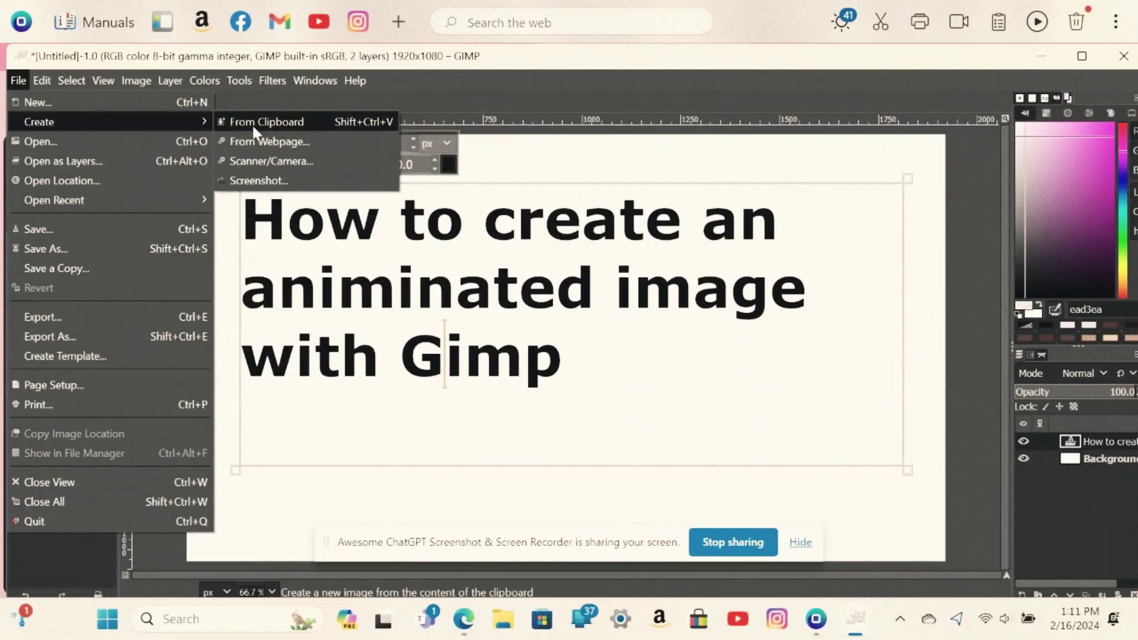
click(260, 123)
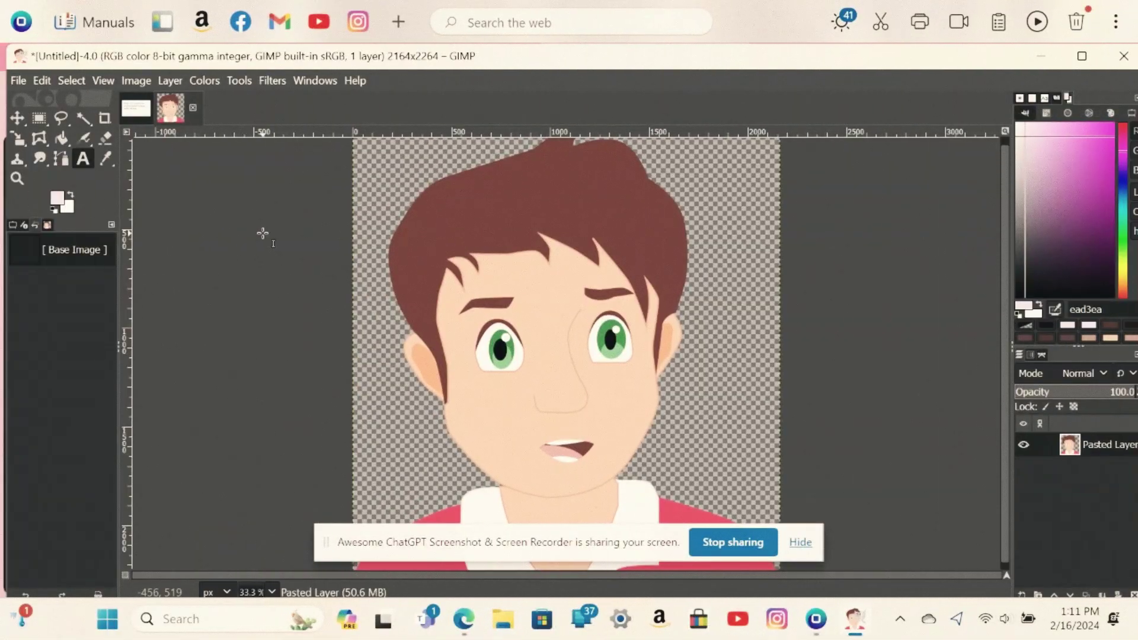
click(256, 226)
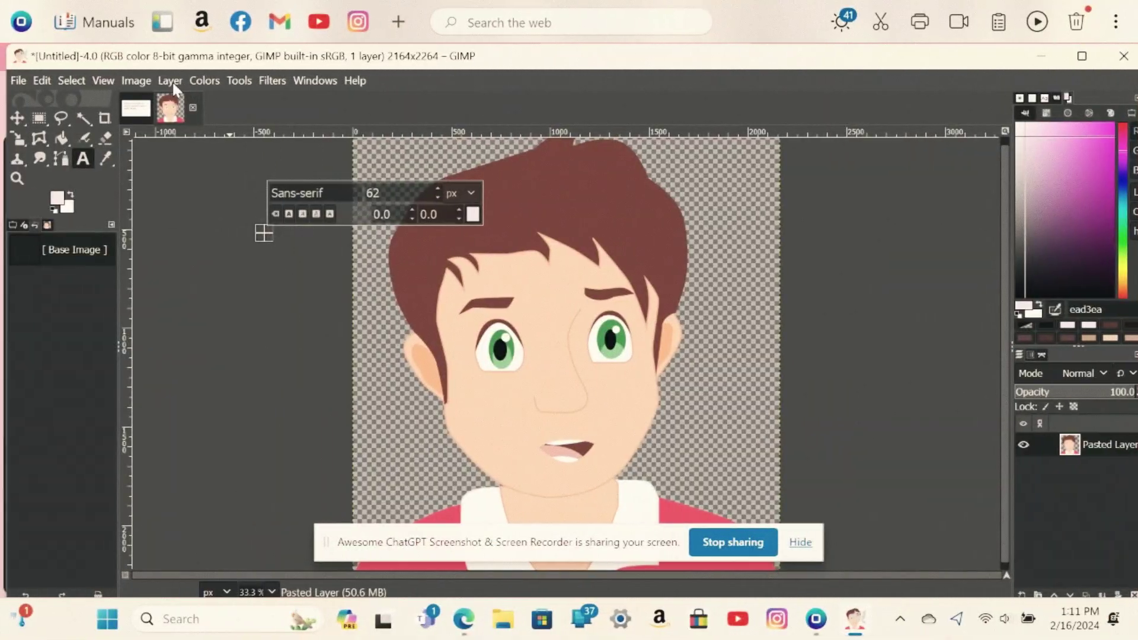
Add a new layer made from the visible content of the cartoon boy image.
click(170, 81)
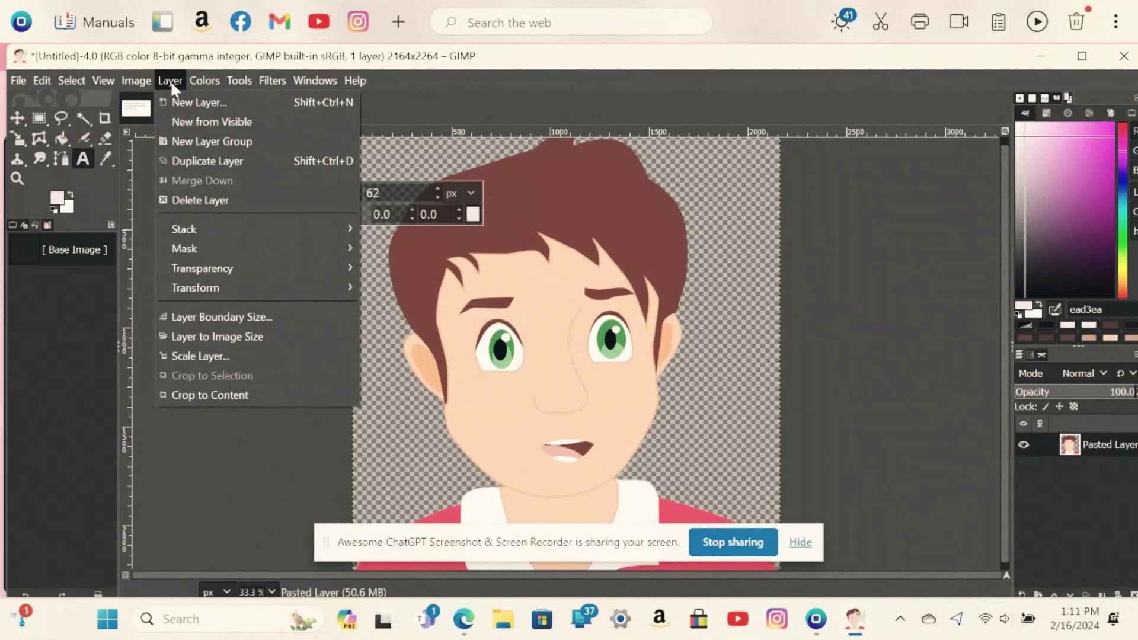
mouse_move(315, 81)
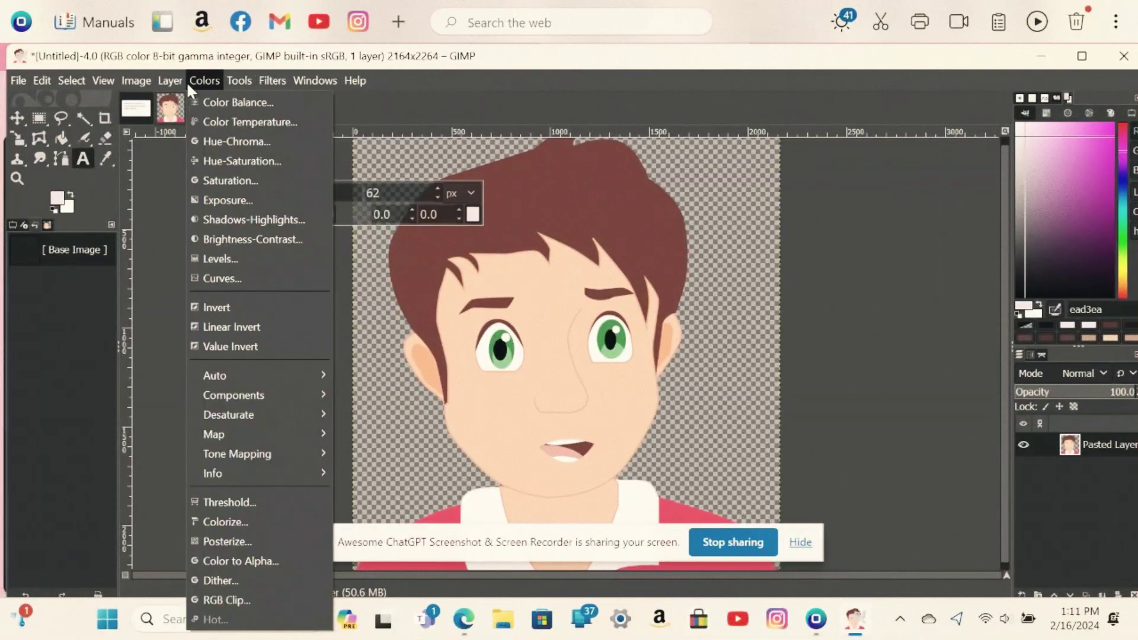
click(186, 82)
click(173, 81)
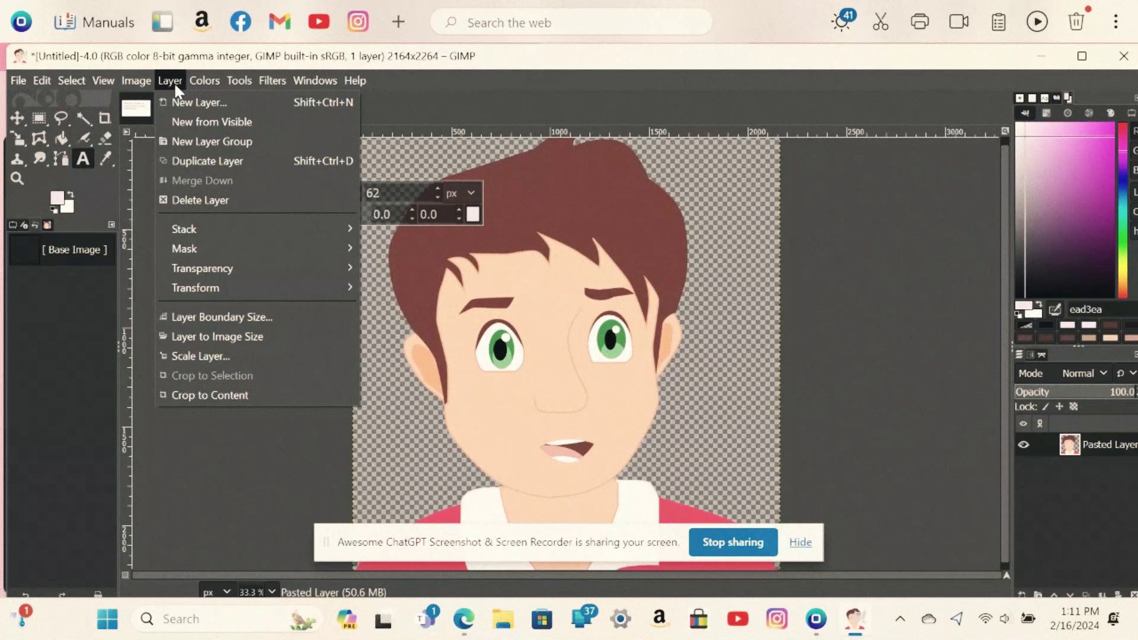
click(188, 120)
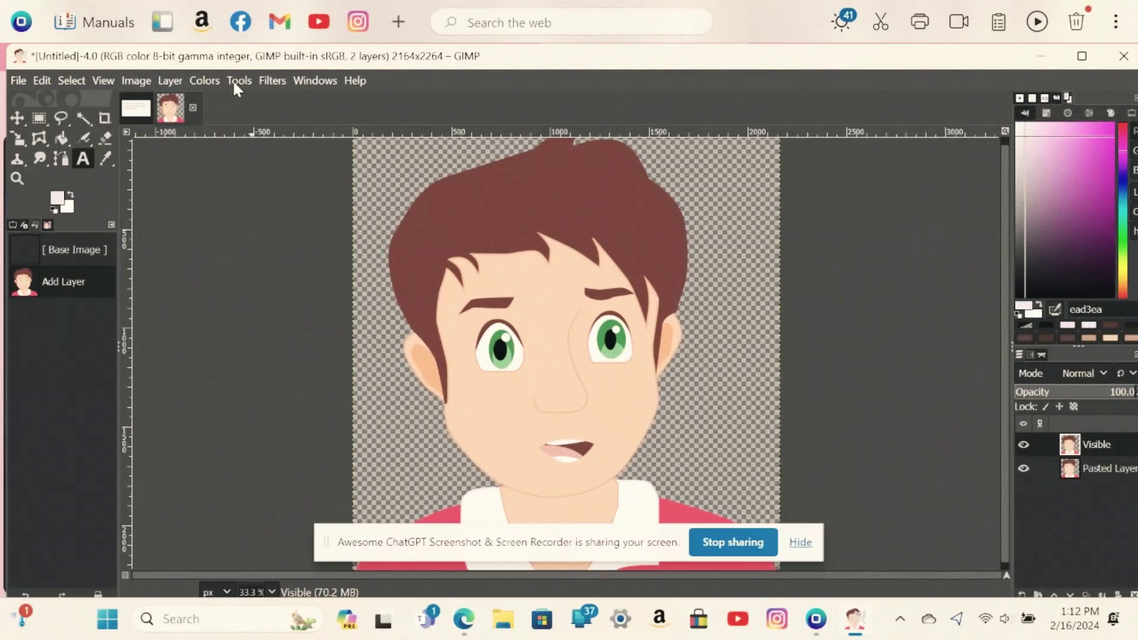
Pick the boy's skin tone fab292 from his cheek as the foreground colour.
click(238, 81)
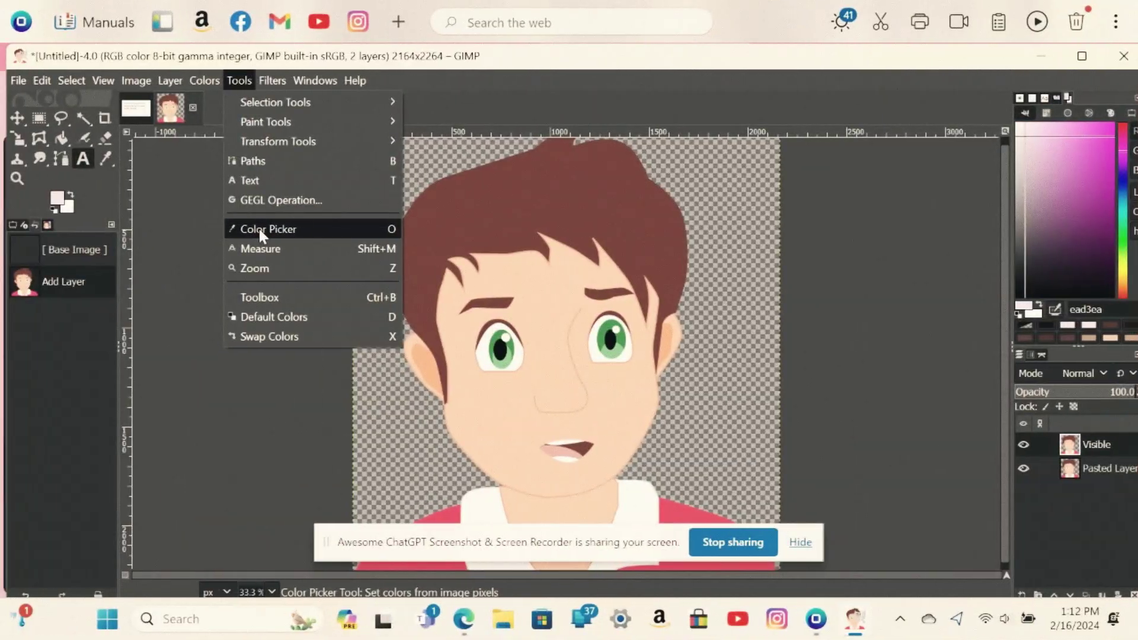
click(259, 228)
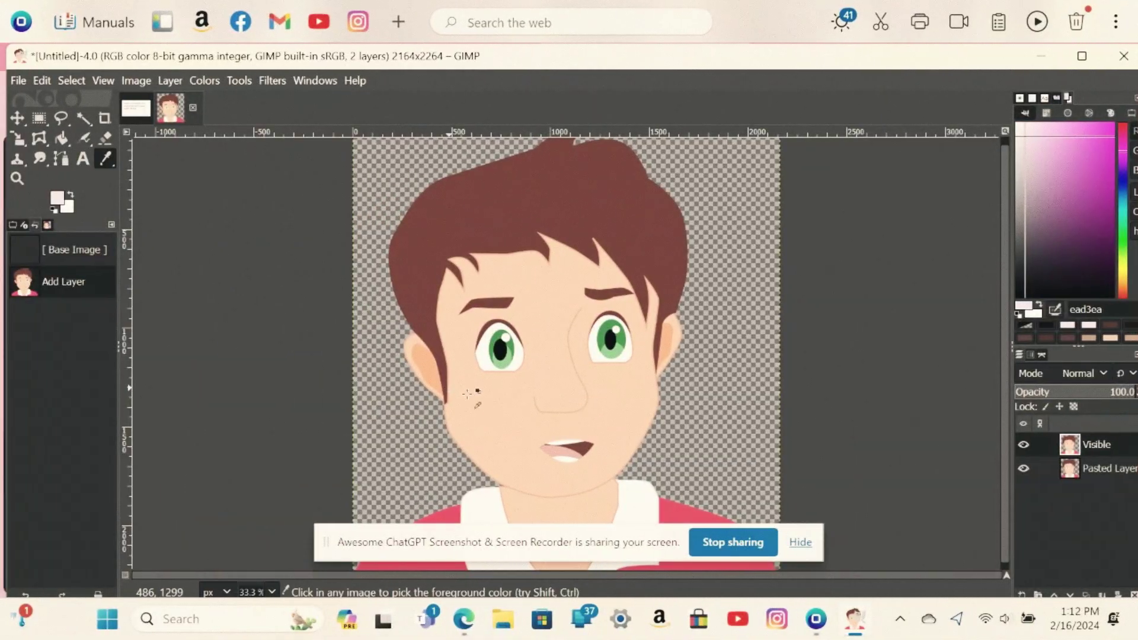
click(504, 430)
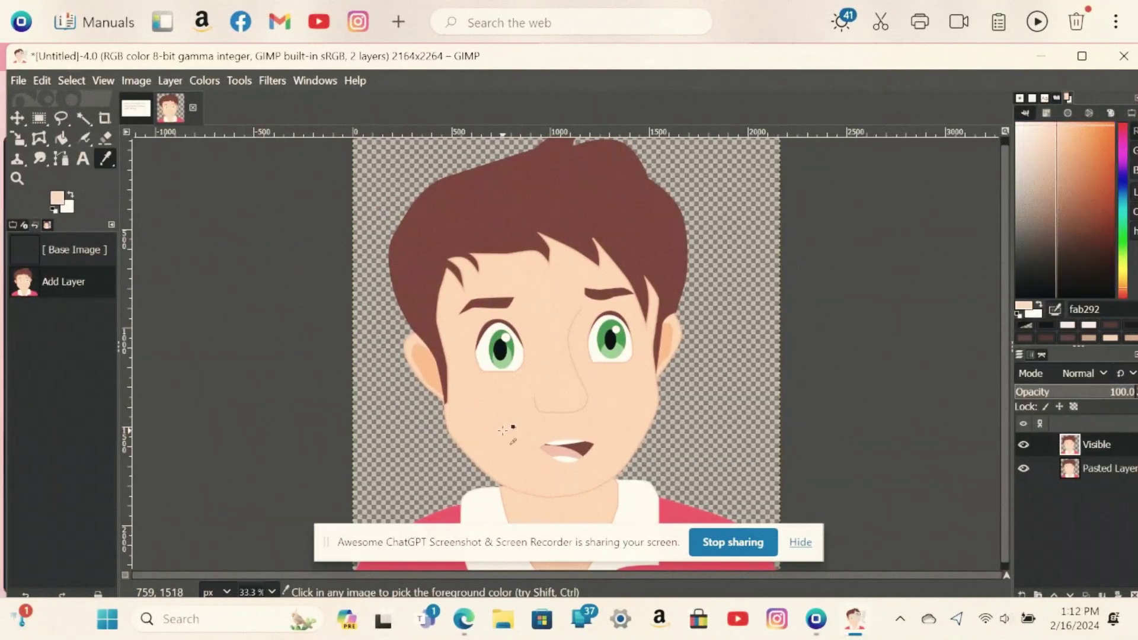
Paint the skin colour over the lower part of the boy's mouth with the Paintbrush so it is nearly closed.
click(238, 80)
mouse_move(252, 123)
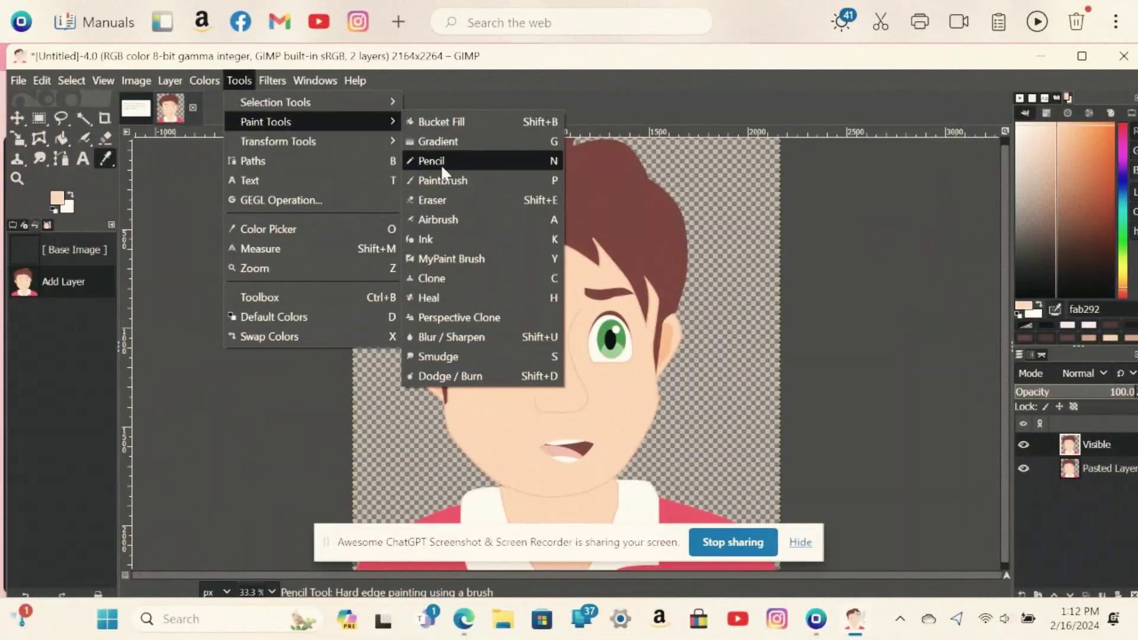
click(449, 179)
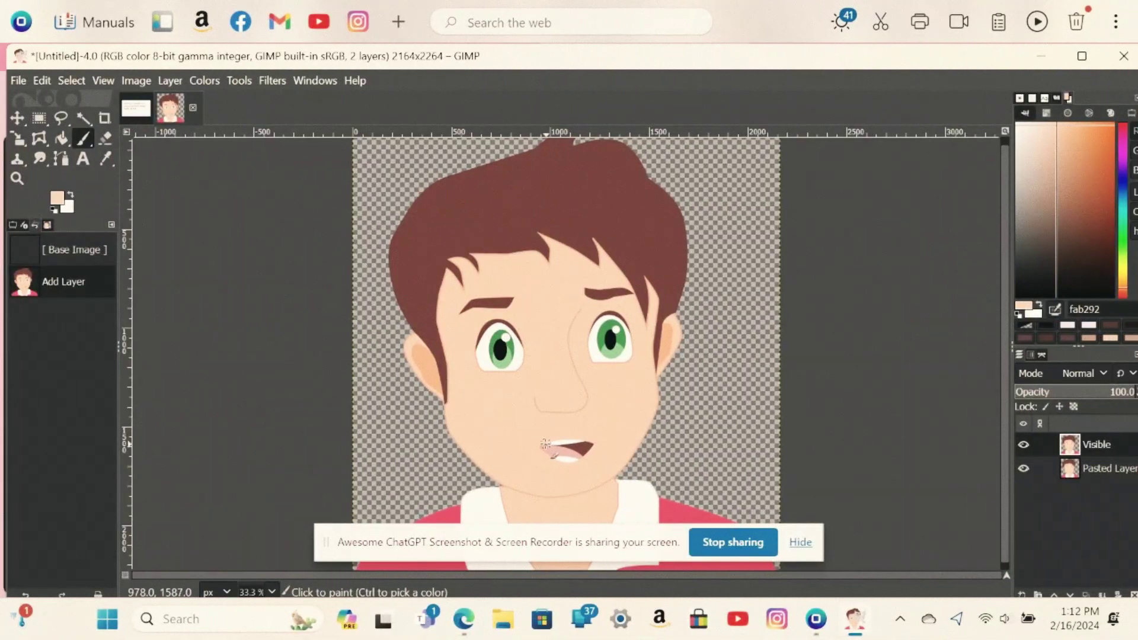
mouse_move(548, 446)
mouse_down()
mouse_move(564, 459)
mouse_move(590, 455)
mouse_move(536, 453)
mouse_move(589, 451)
mouse_up()
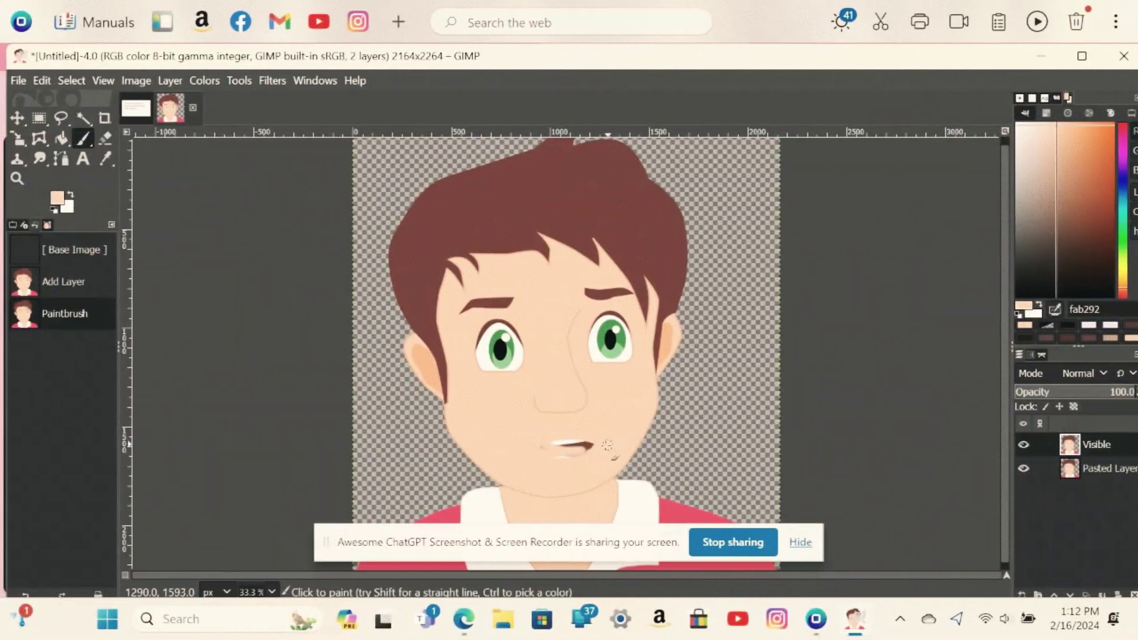
drag(594, 446, 586, 451)
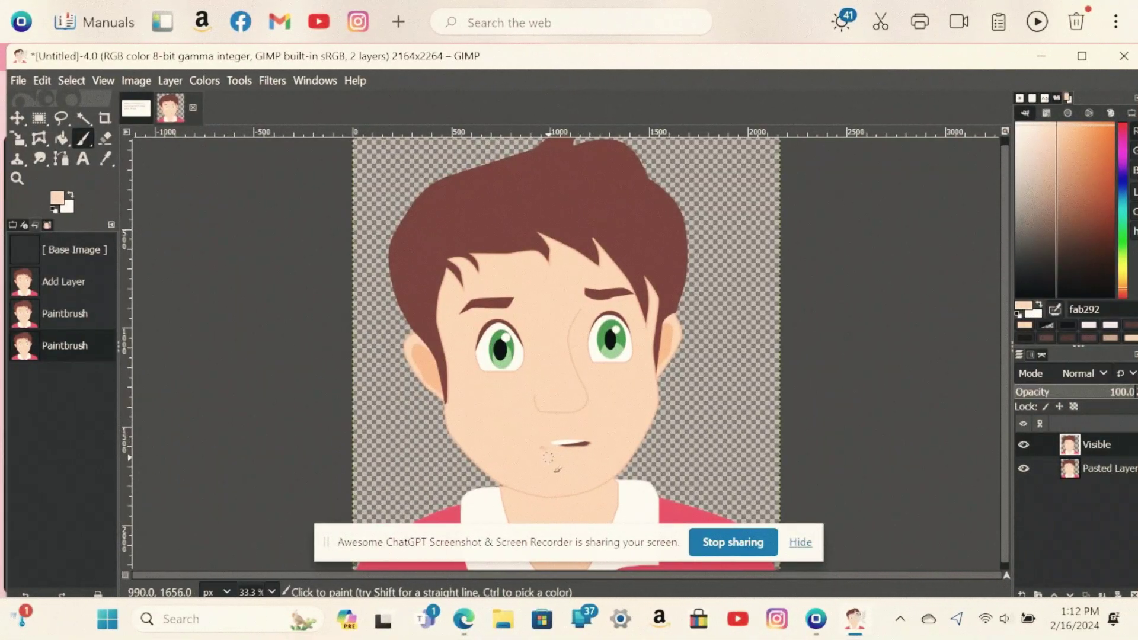
click(548, 457)
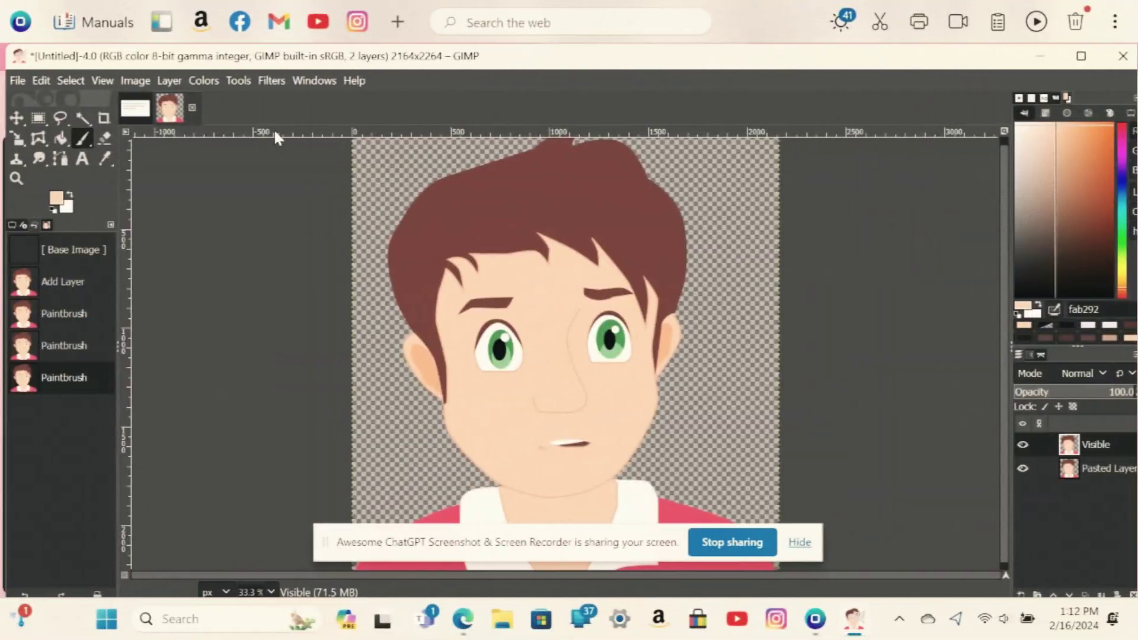
Paint the skin colour over the bottom edge of both eyes with the Paintbrush to make them narrower.
click(238, 79)
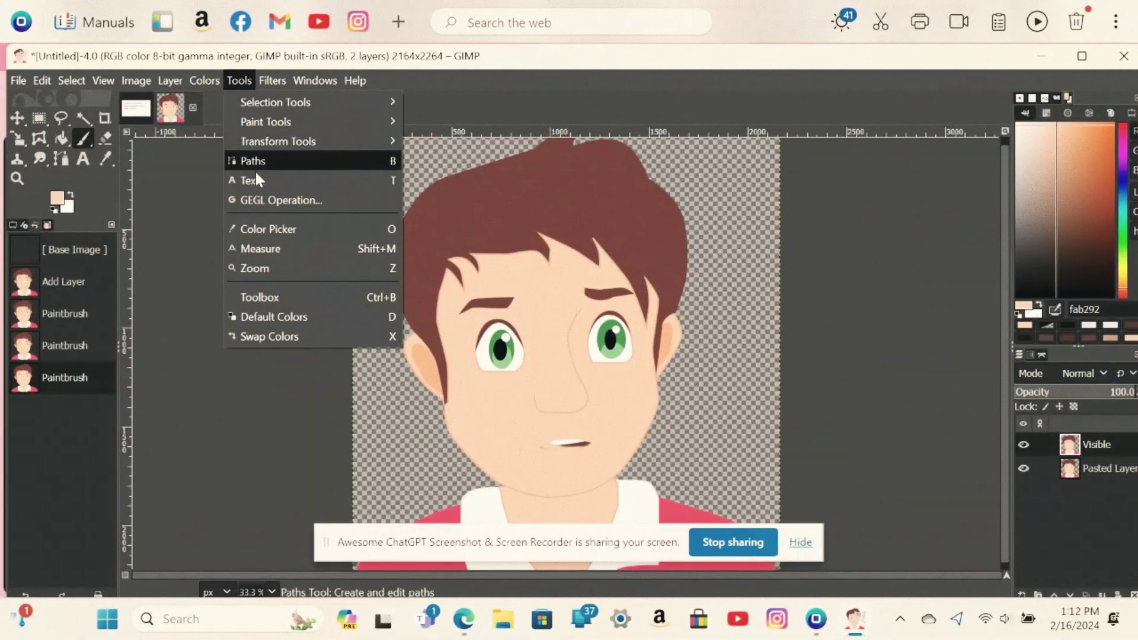
click(278, 225)
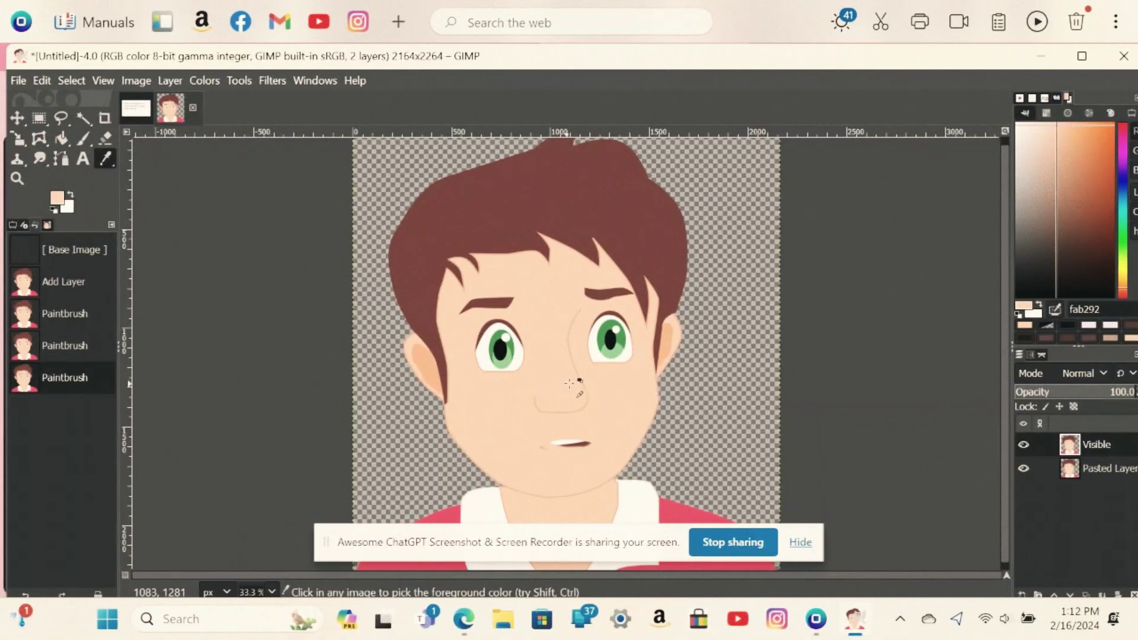
click(247, 82)
mouse_move(326, 123)
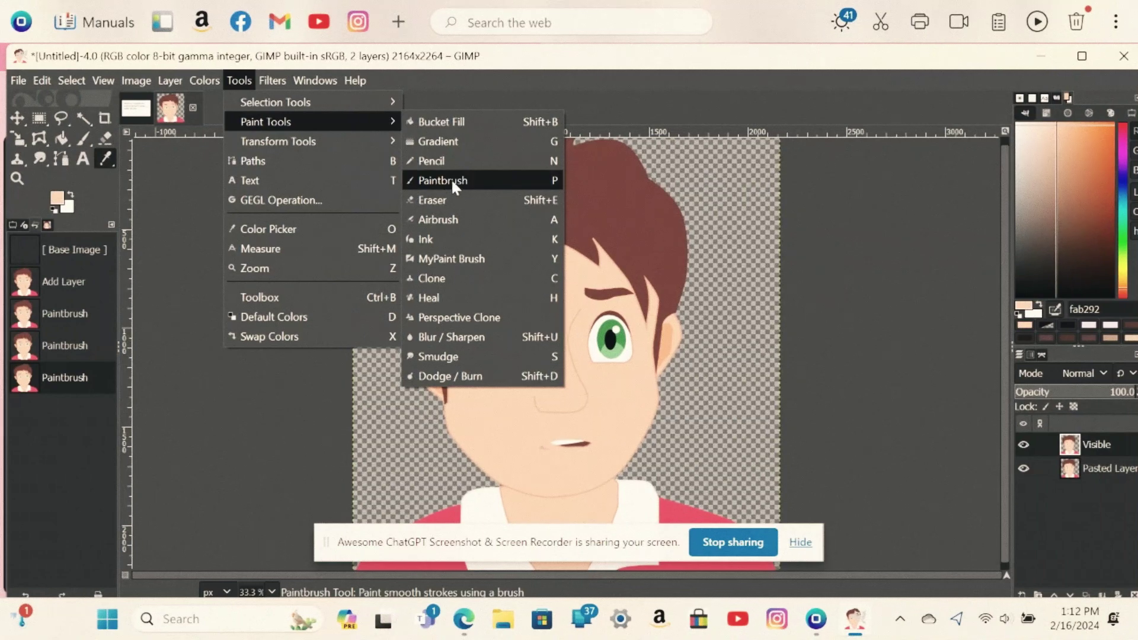
click(452, 181)
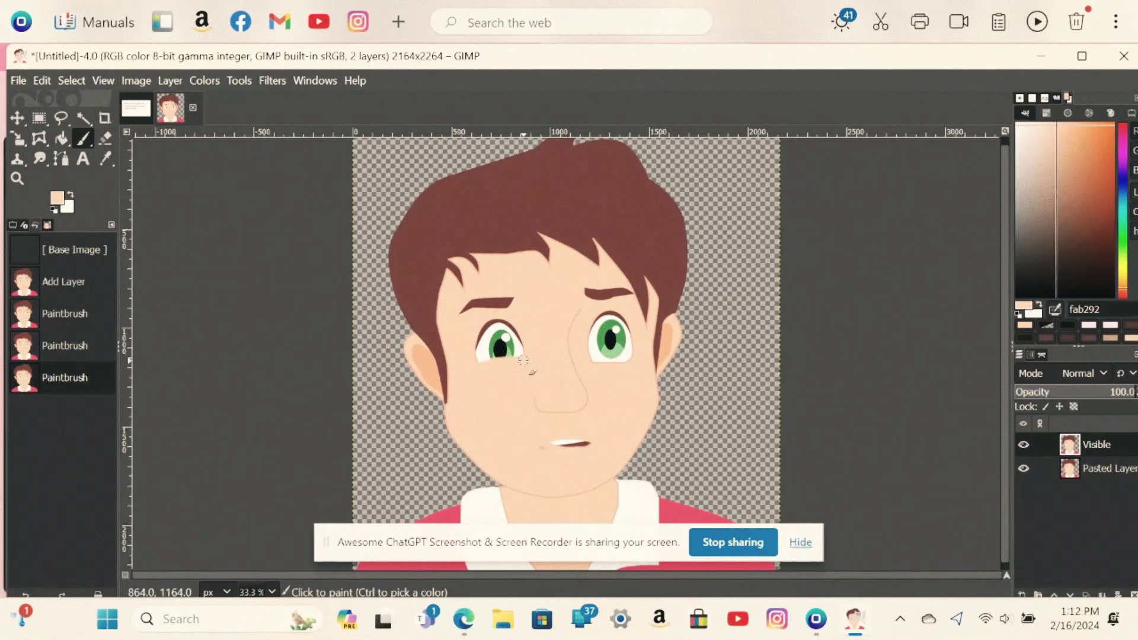
drag(502, 359, 487, 371)
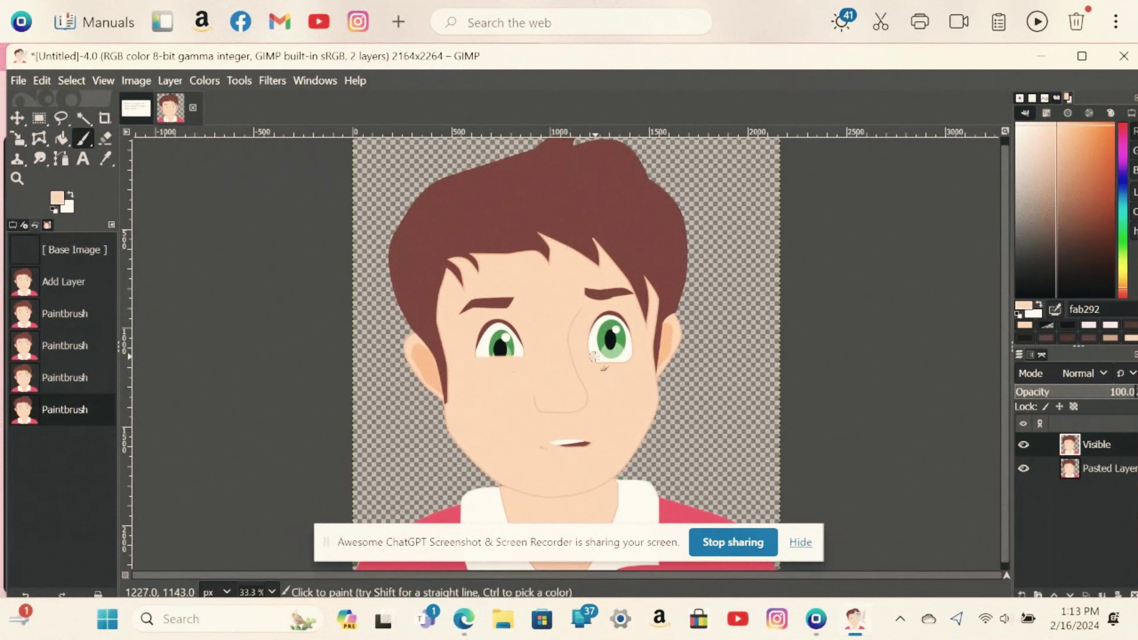
drag(594, 357, 627, 358)
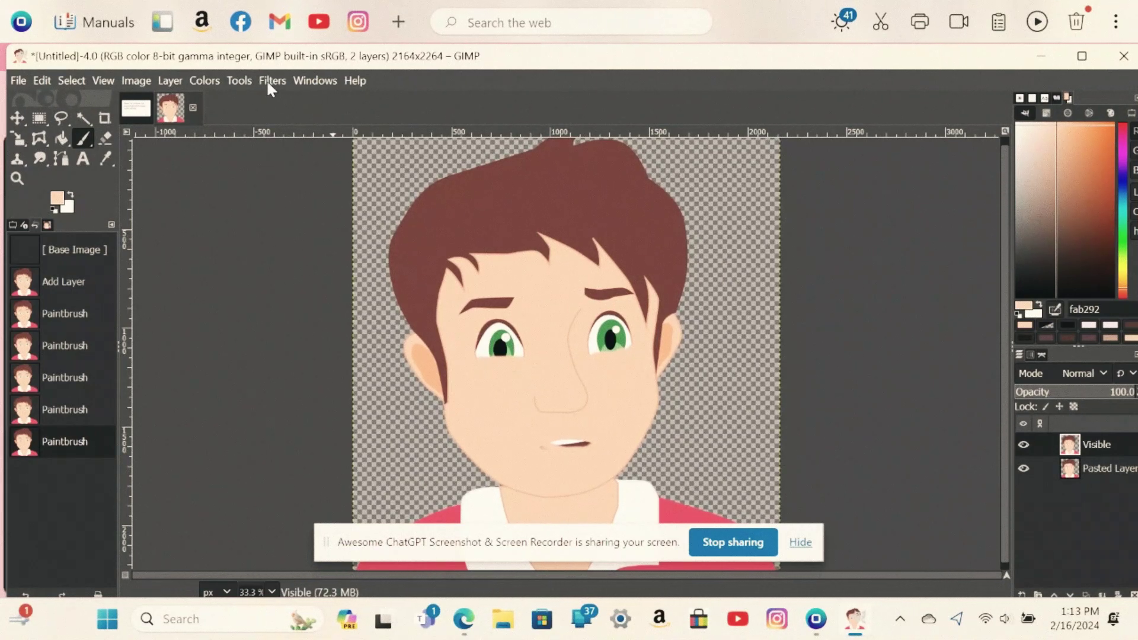
Preview the two-layer animation with the Playback filter, playing it with the boy's eyes and mouth in view.
click(267, 84)
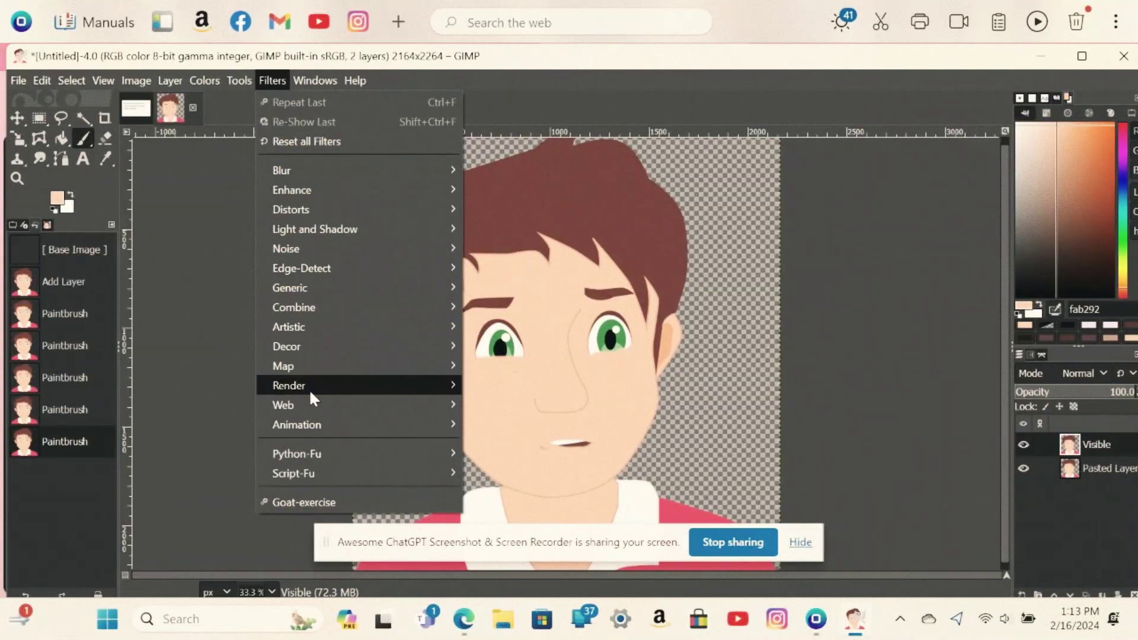
mouse_move(319, 423)
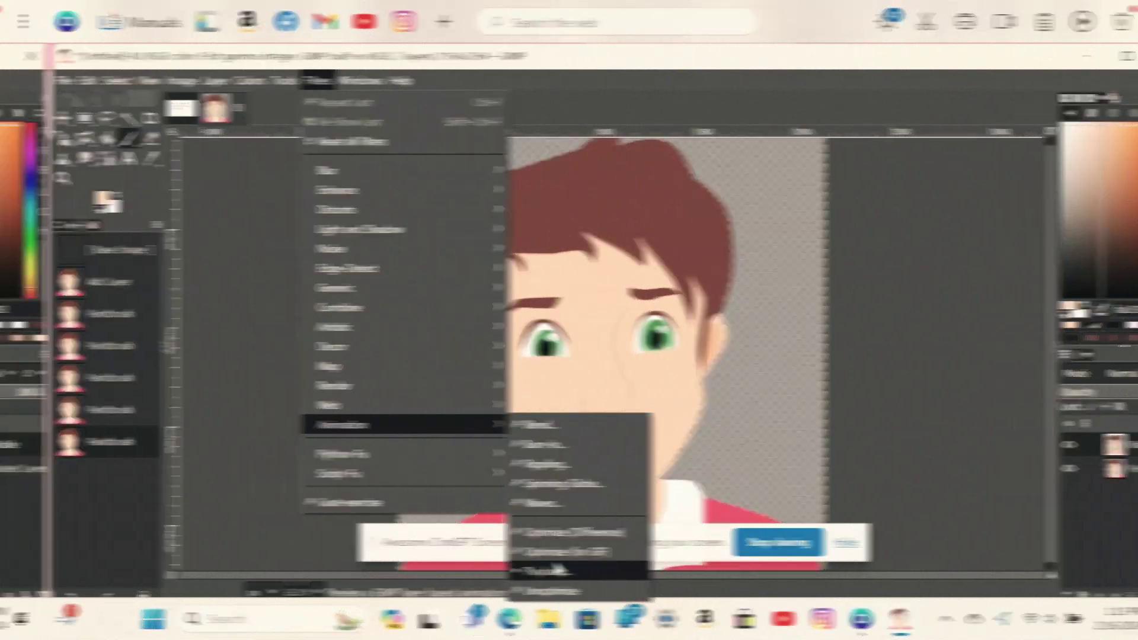
click(557, 570)
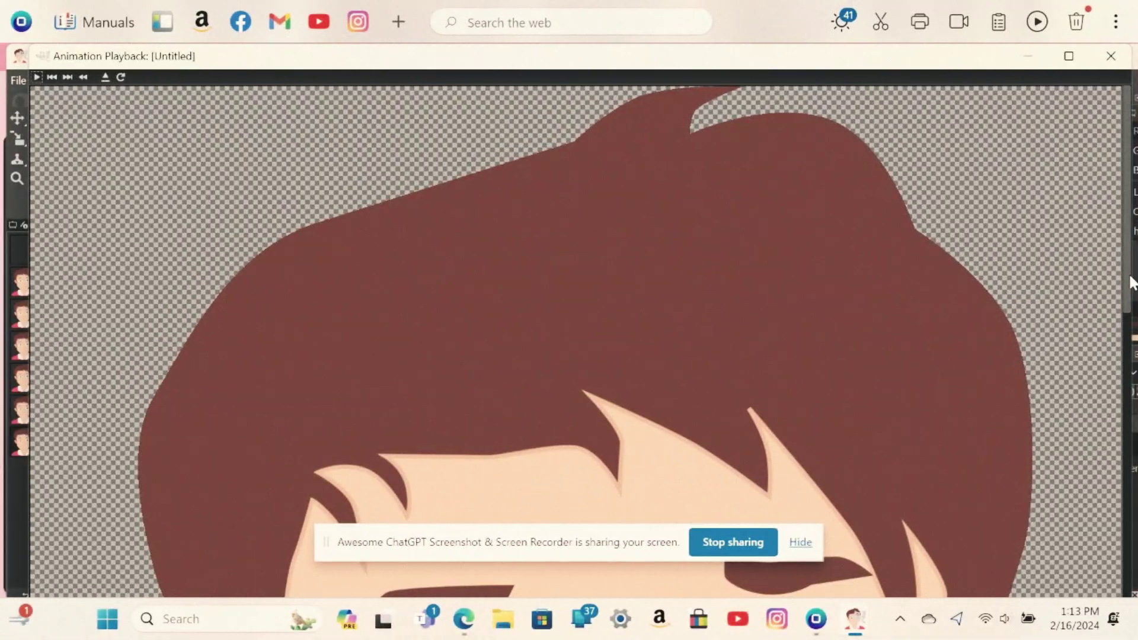
drag(1129, 283, 1131, 510)
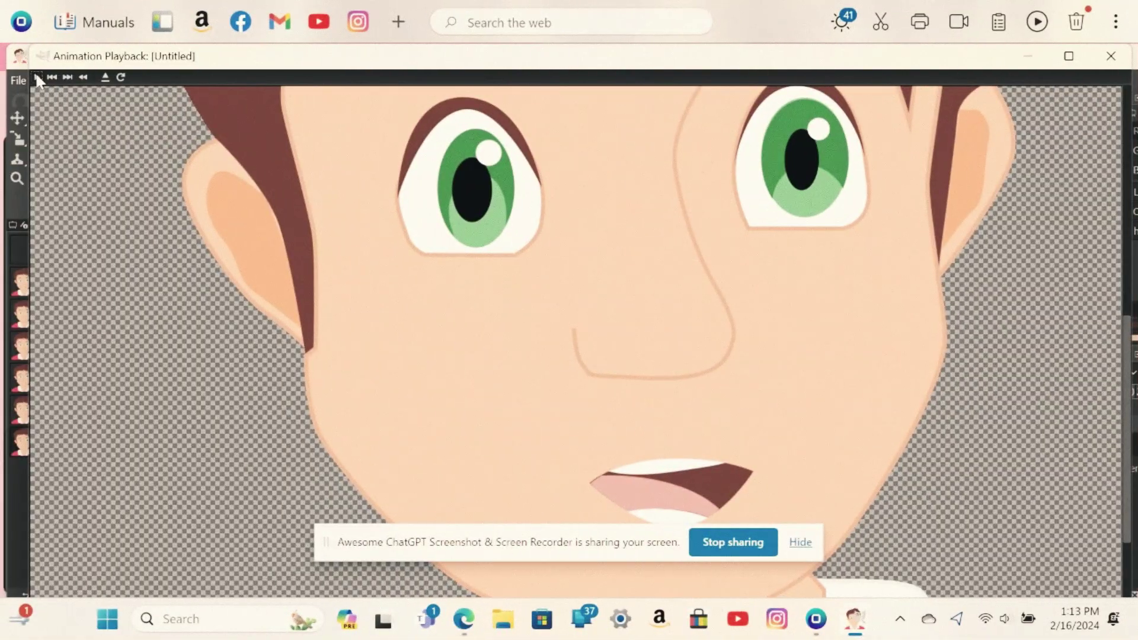
click(37, 77)
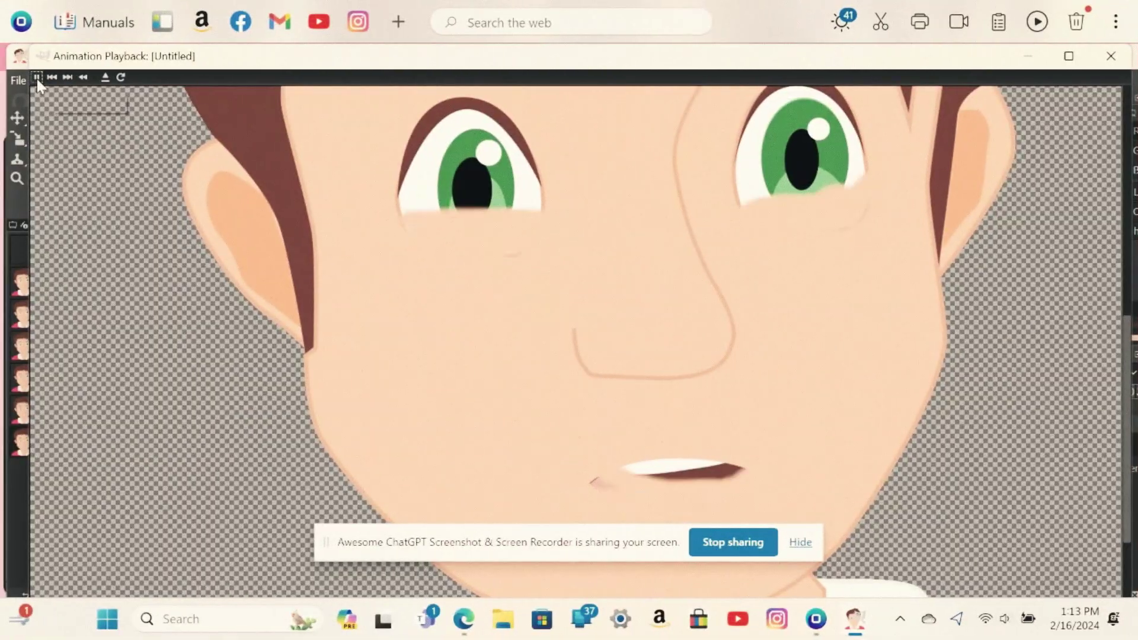
click(37, 78)
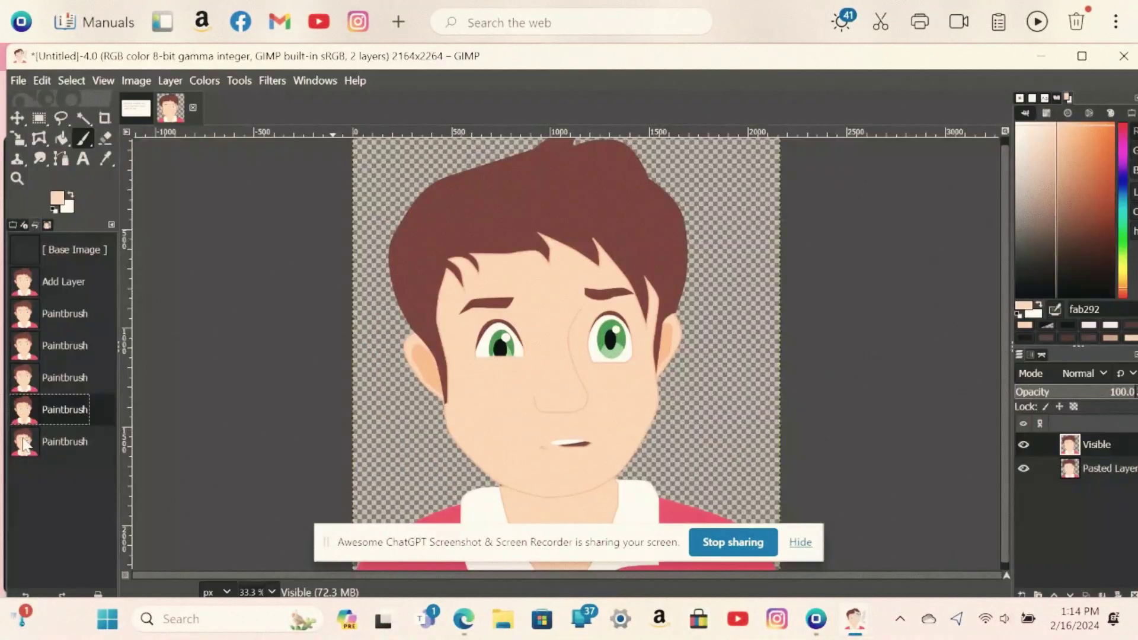
Return to the latest Paintbrush state in the history and export the image to Documents as toon.gif with the GIF image file type.
click(23, 441)
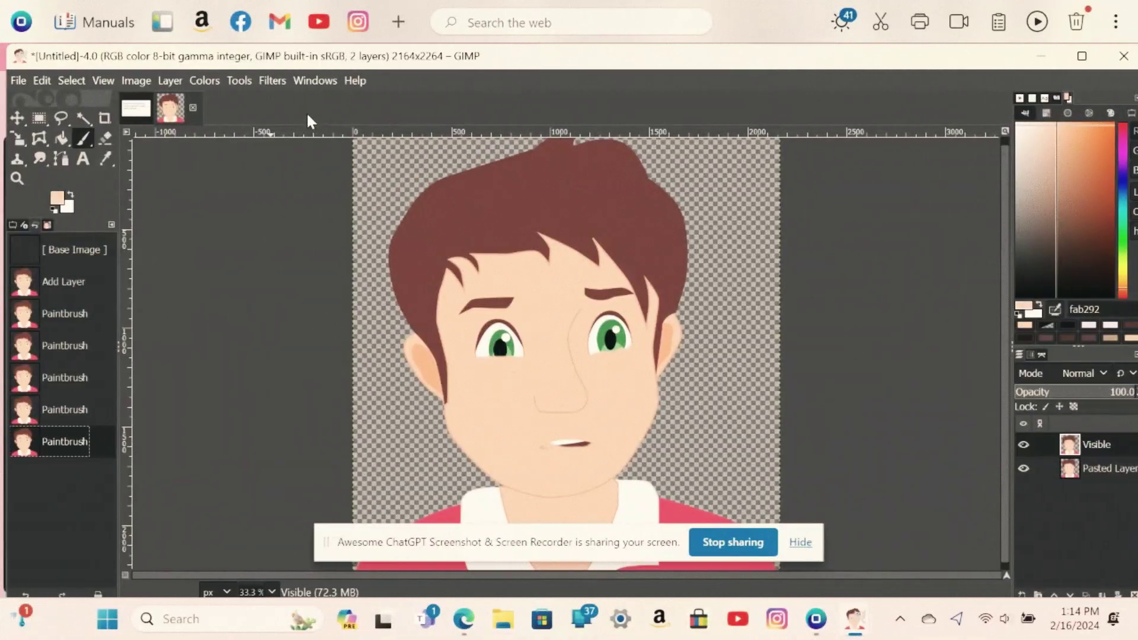
click(21, 79)
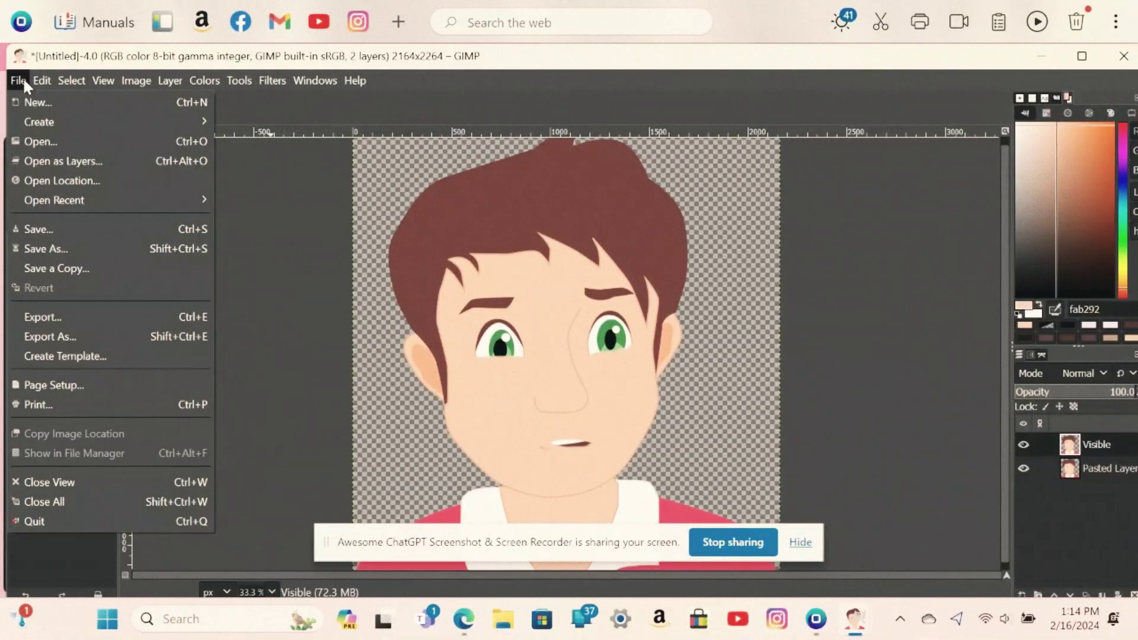
click(71, 336)
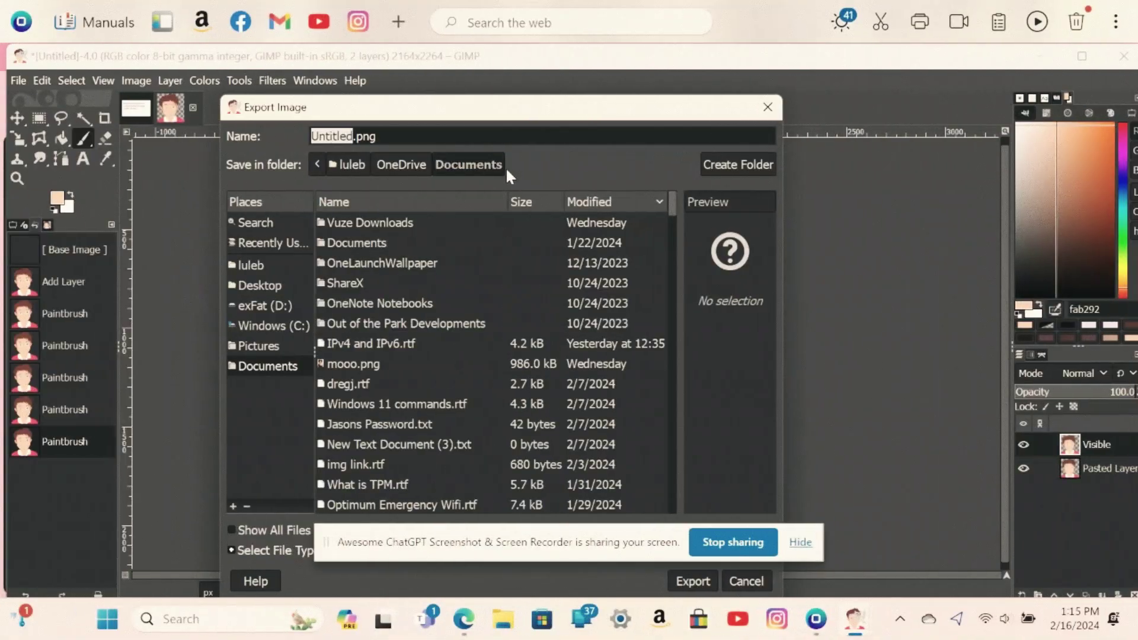
triple_click(398, 133)
text(toon)
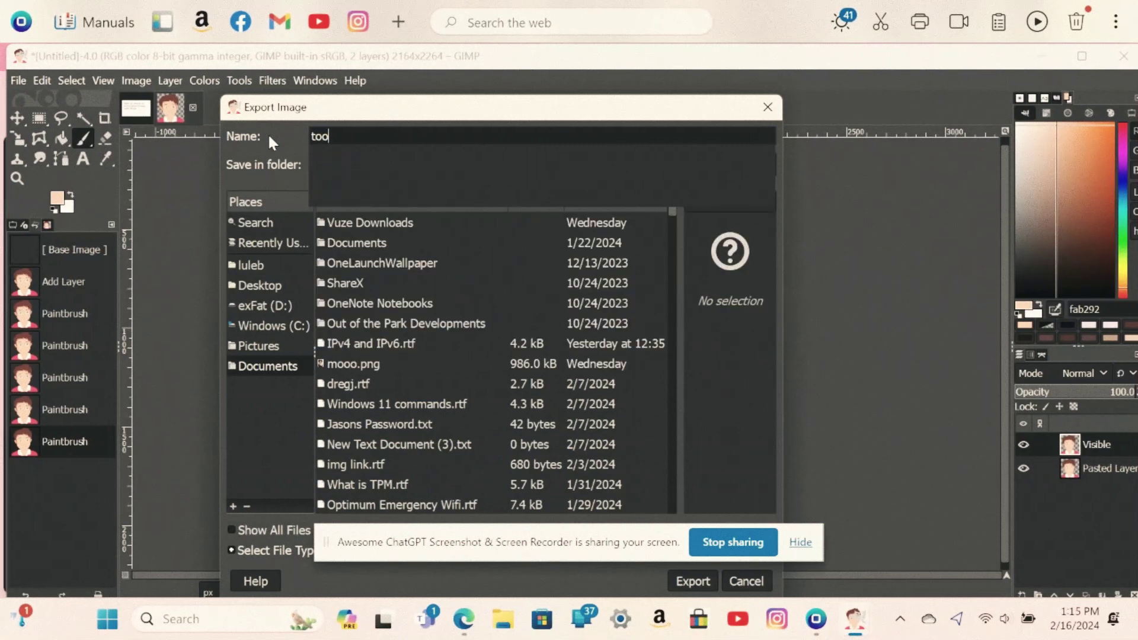
text(.)
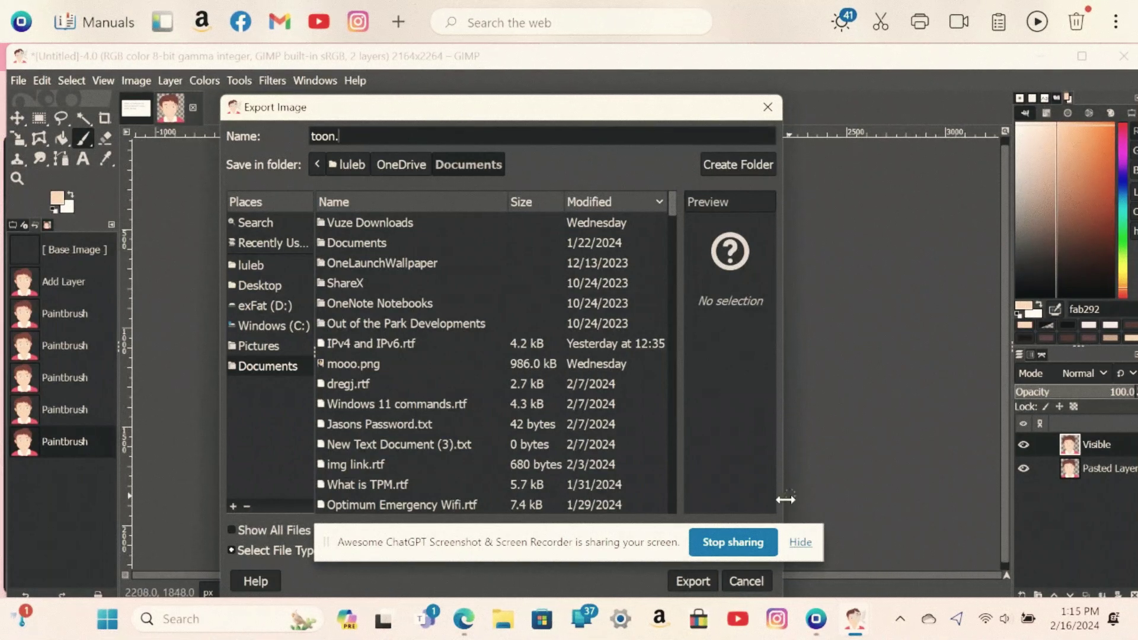
click(794, 534)
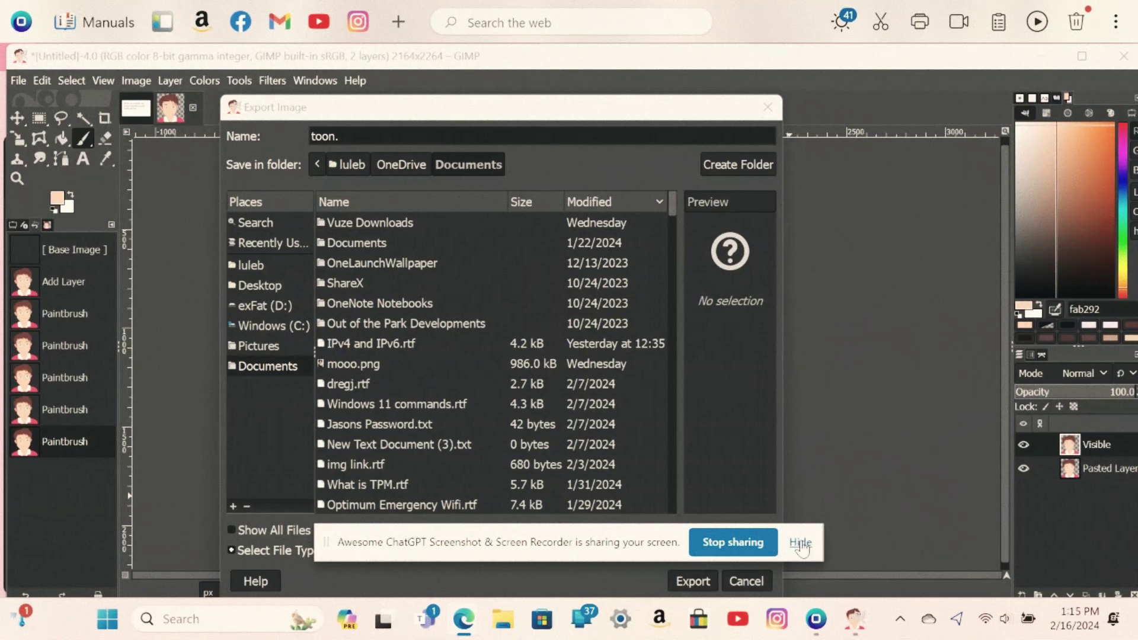
click(800, 542)
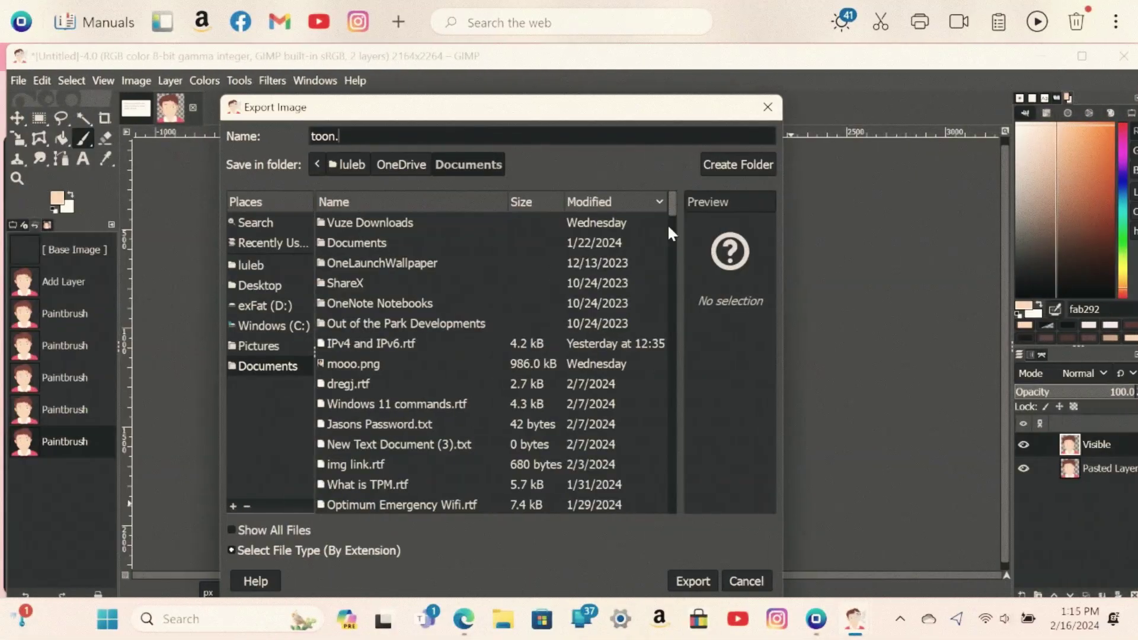
click(282, 551)
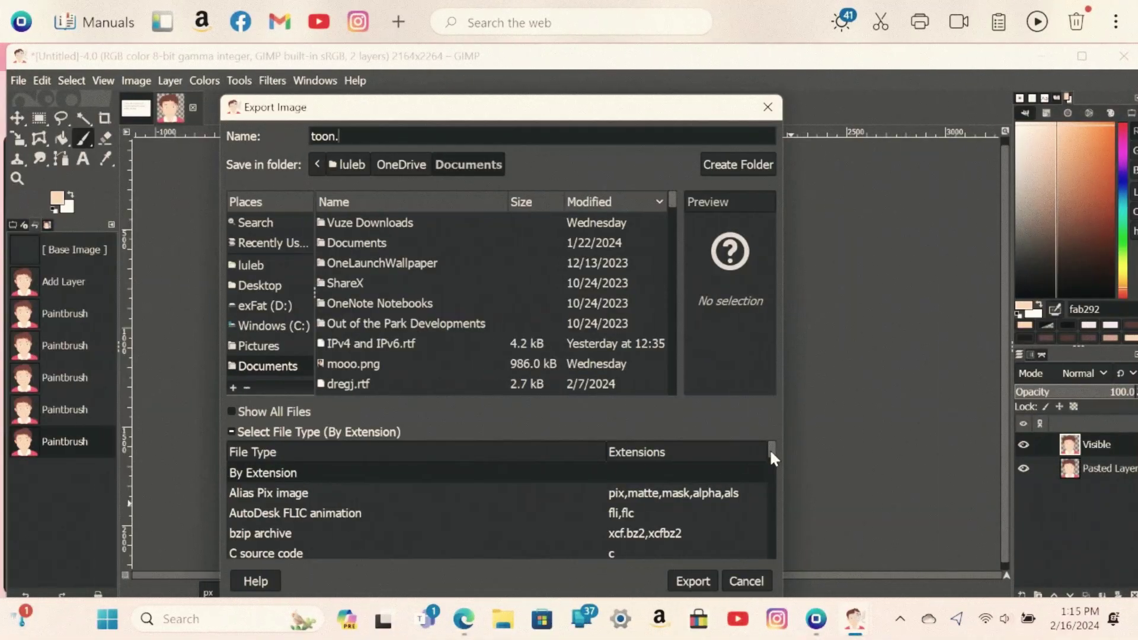
drag(769, 449, 774, 472)
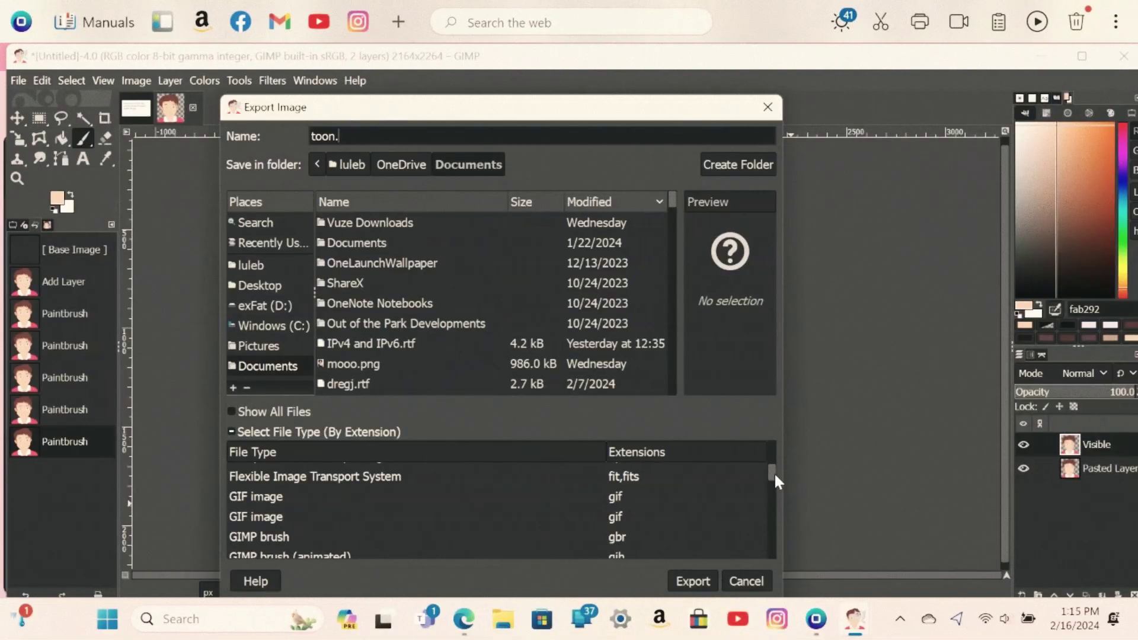
click(290, 495)
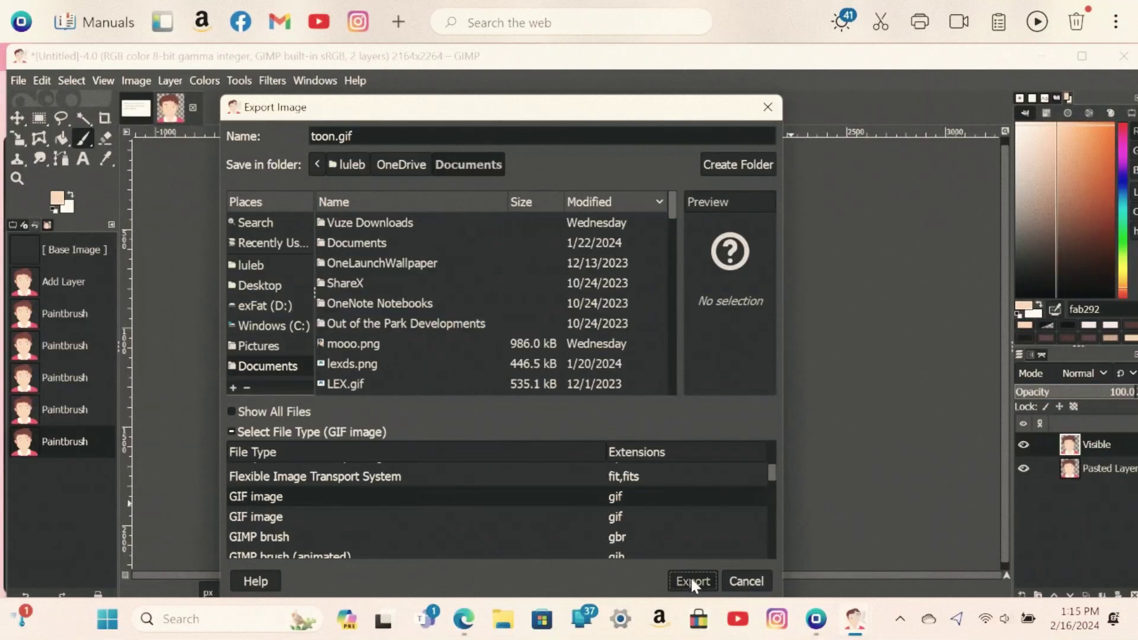
click(691, 580)
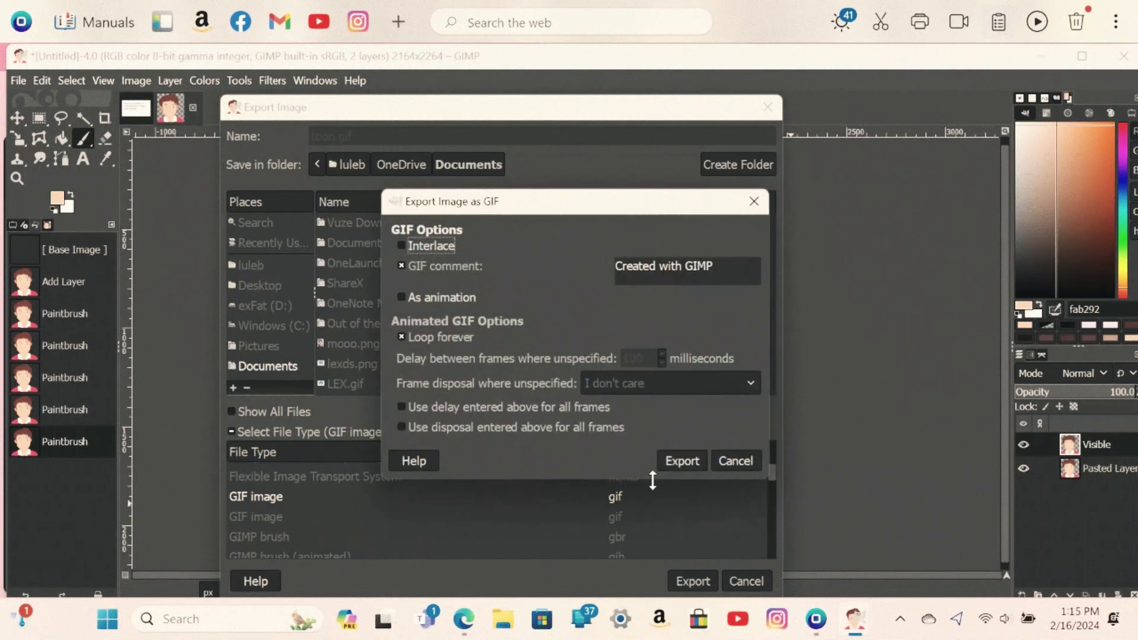
Enable the Interlace and As animation options for the GIF and complete the export.
click(403, 247)
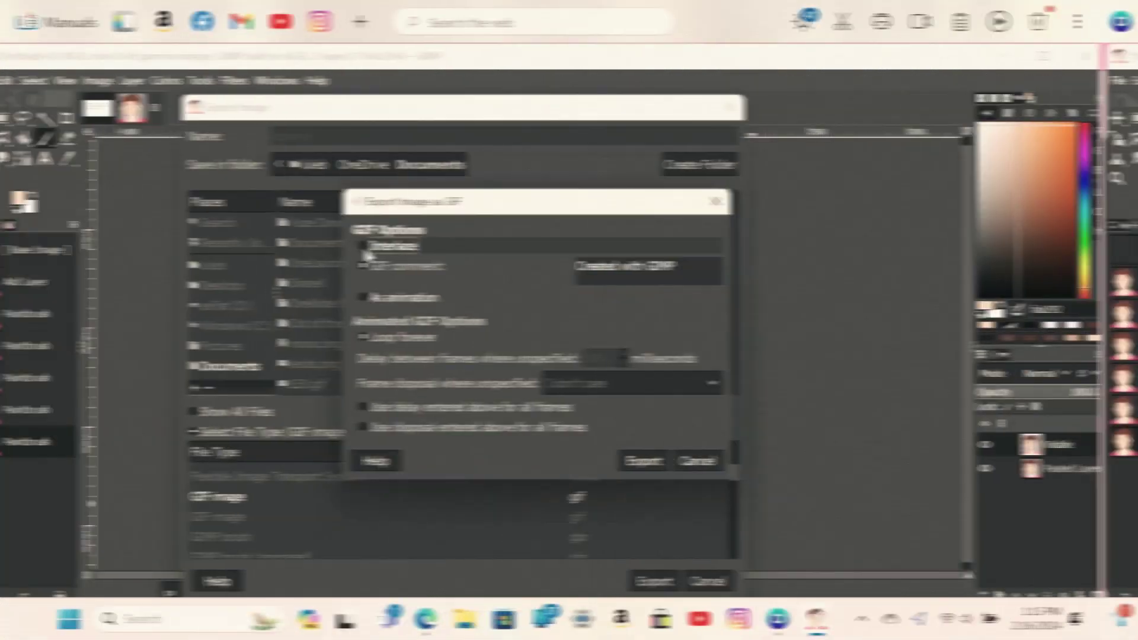
click(401, 298)
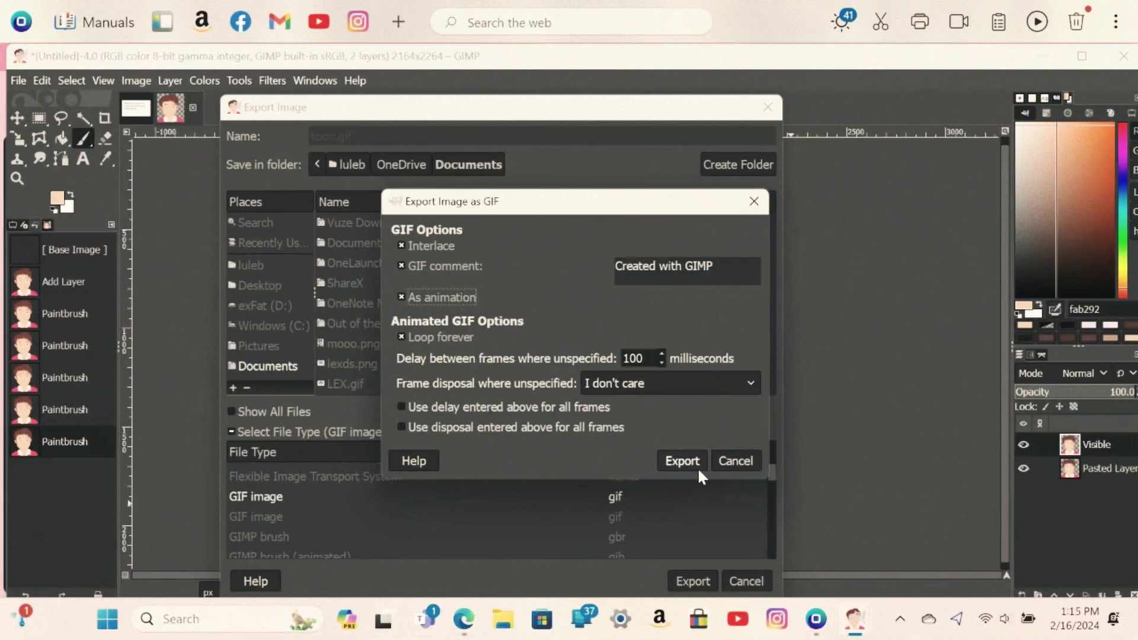
click(695, 464)
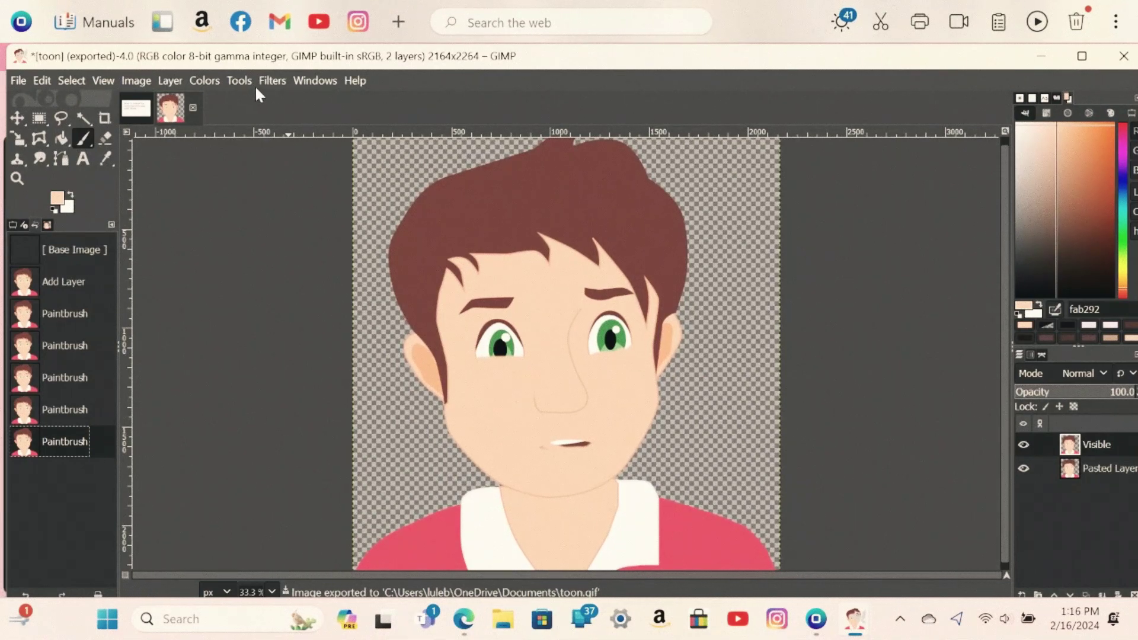
Optimize the boy's layered animation with the Optimize (for GIF) filter.
click(262, 83)
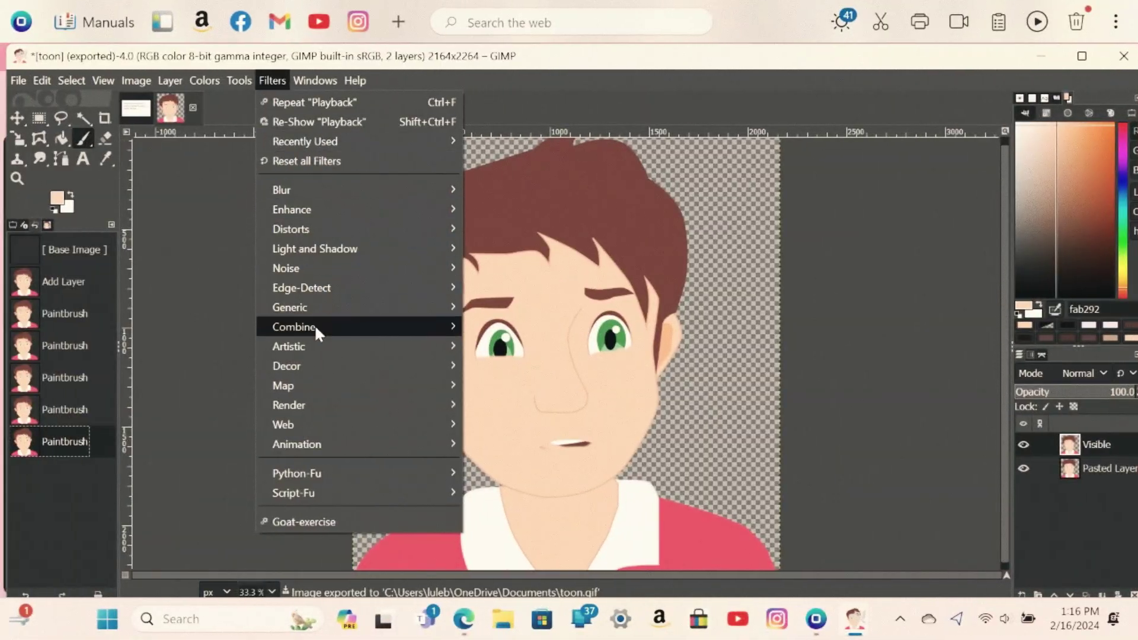
mouse_move(325, 448)
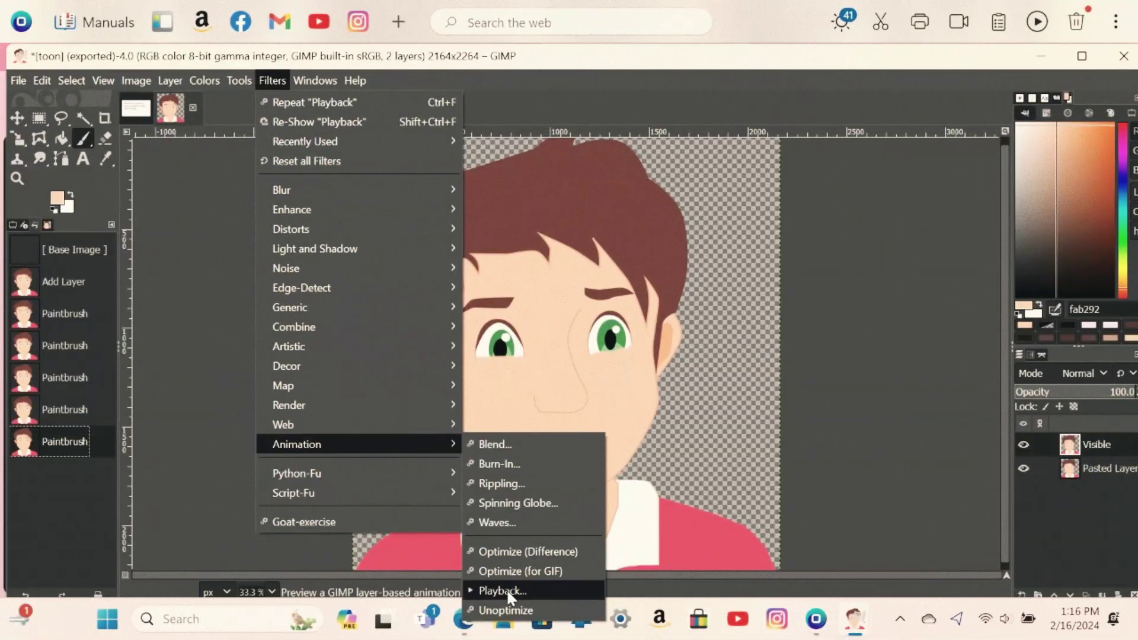
click(517, 572)
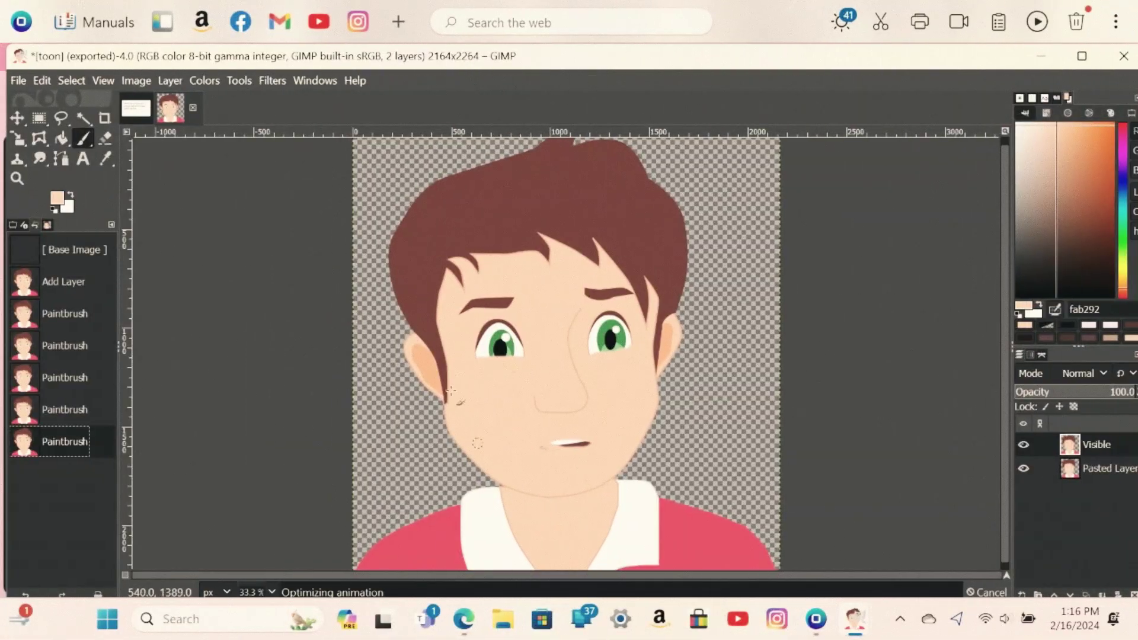
Open the animation Playback preview for the toon image.
click(270, 83)
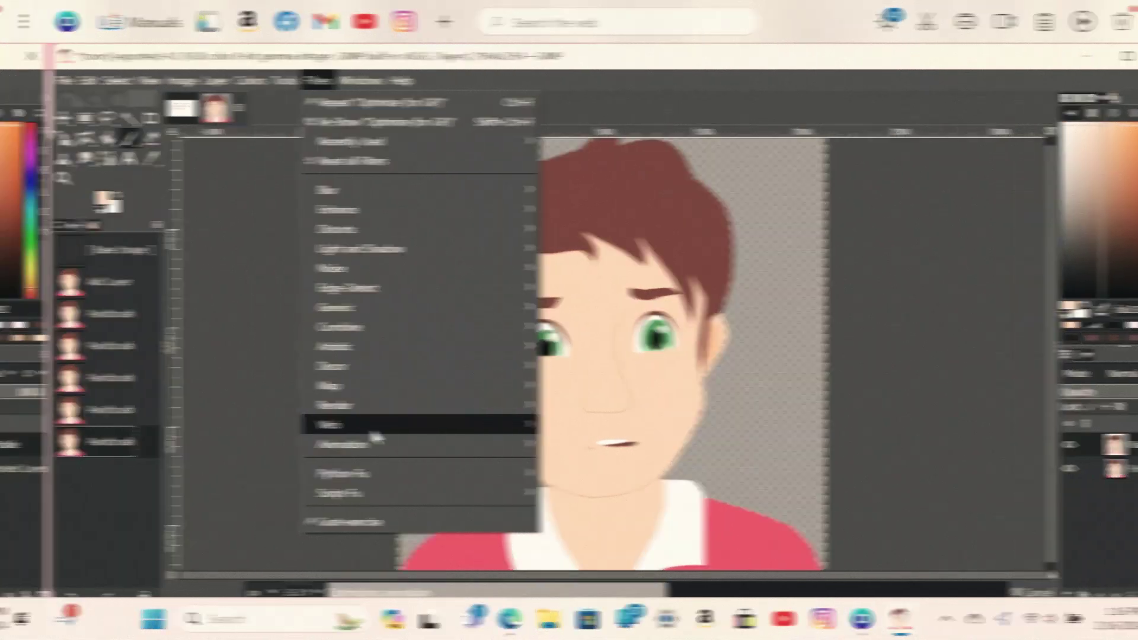
mouse_move(375, 445)
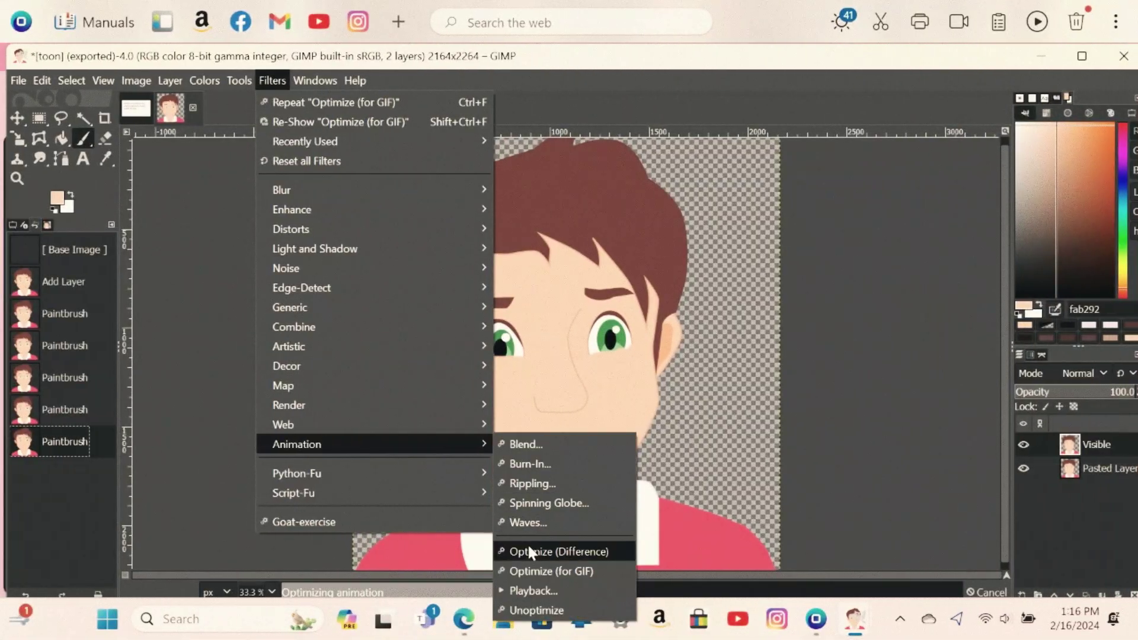
click(541, 583)
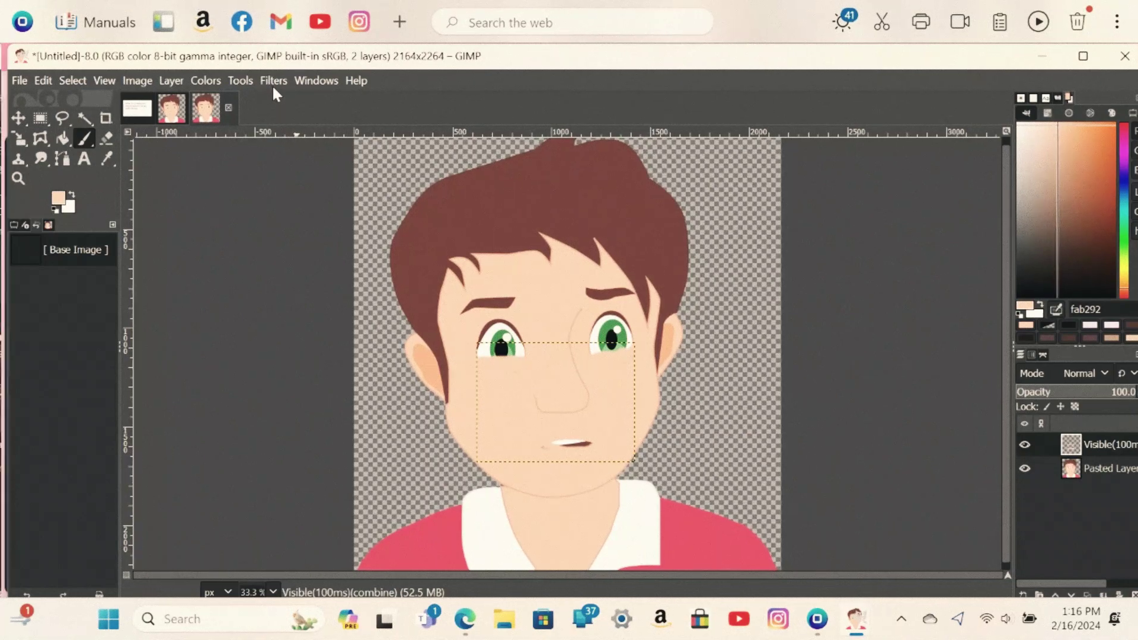
Open the optimized image in animation Playback and play it with the boy's eyes and mouth in view.
click(271, 87)
mouse_move(273, 444)
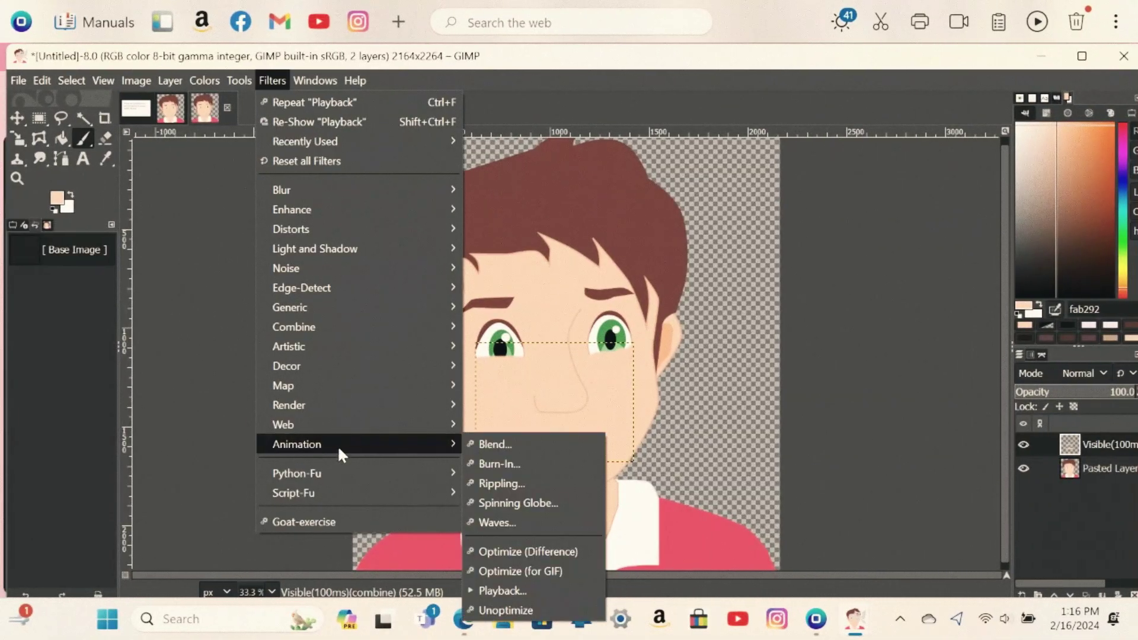
click(503, 591)
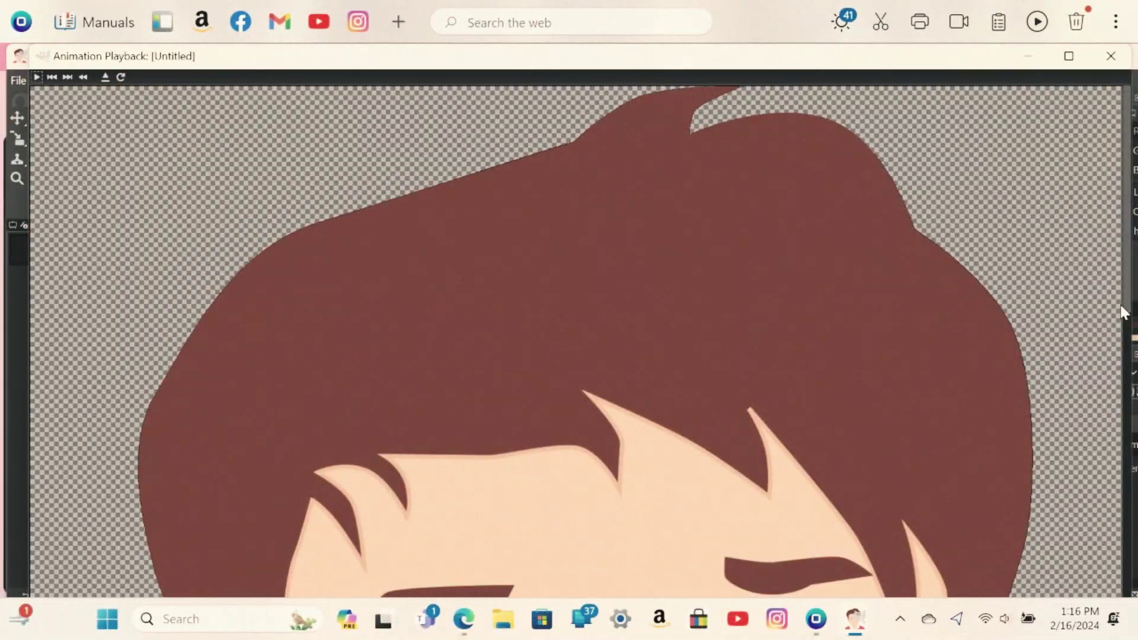
drag(1126, 296, 1100, 493)
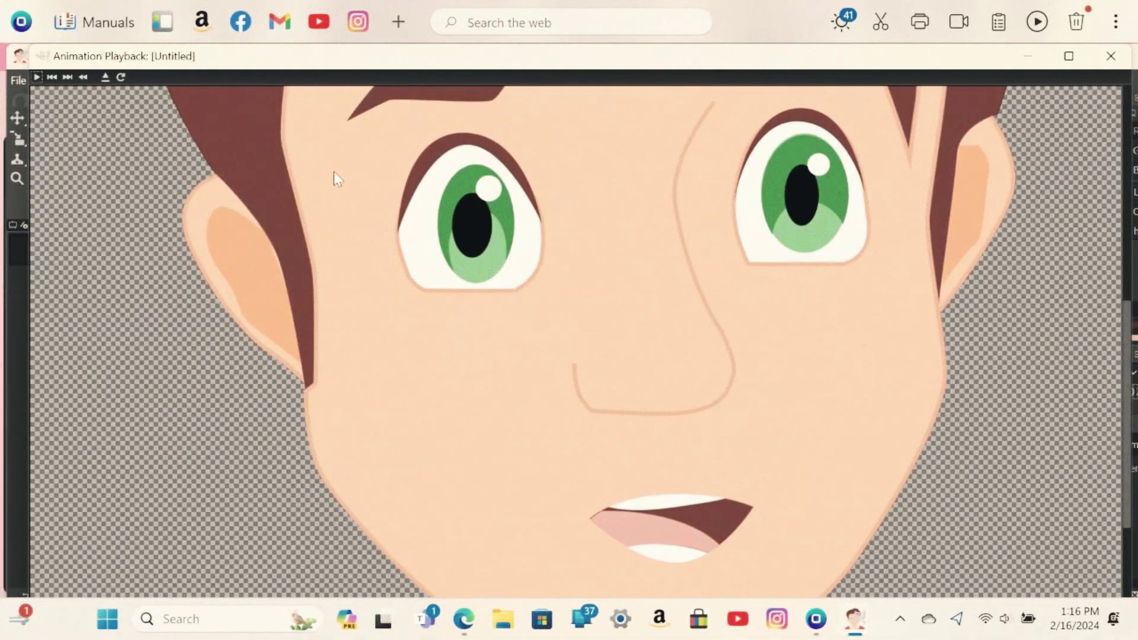
click(37, 77)
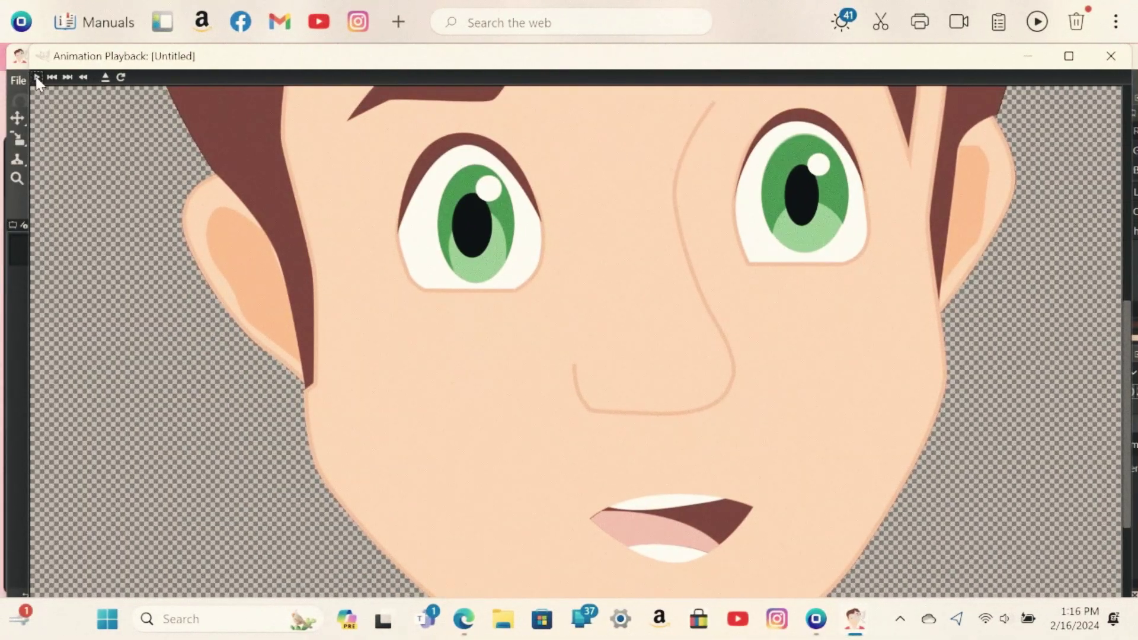